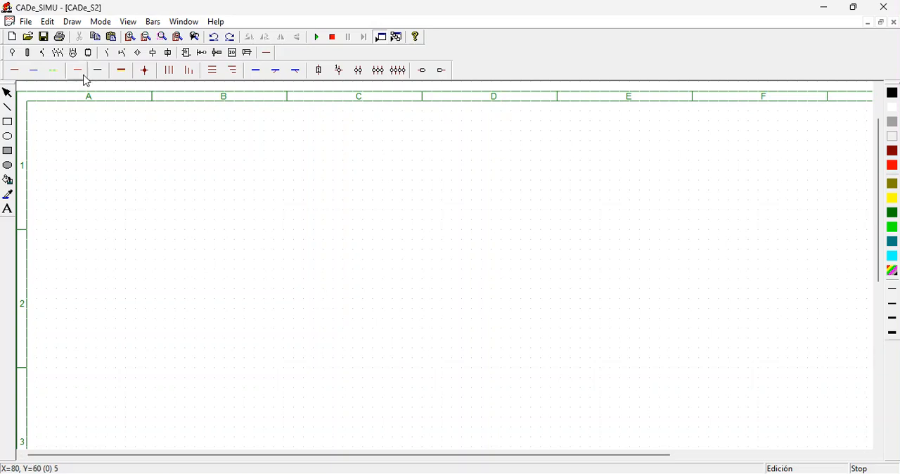
- Place a three-phase L1-L2-L3 supply at the start of column B and a three-pole fuse disconnector directly beneath its terminals
{"action": "left_click", "coordinate": [14, 53]}
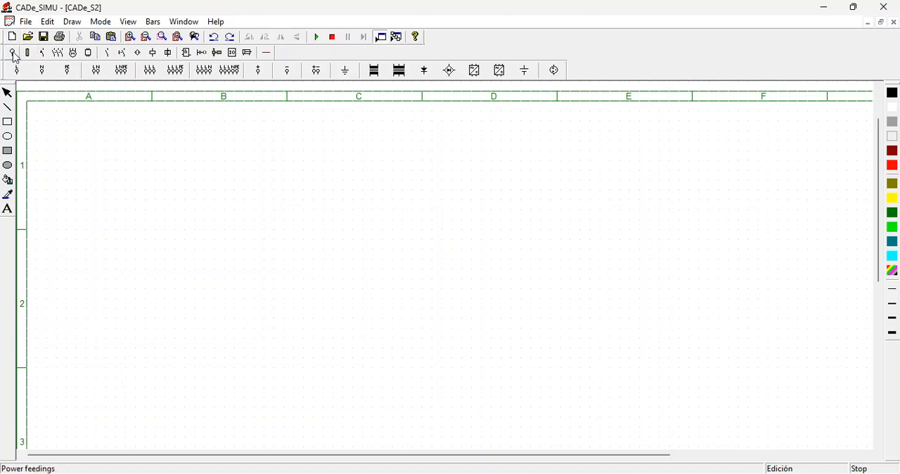
{"action": "left_click", "coordinate": [150, 70]}
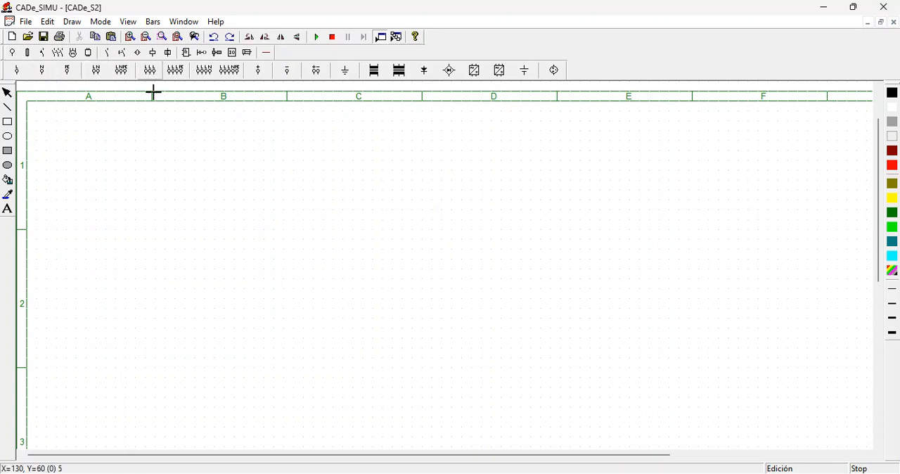
{"action": "left_click", "coordinate": [169, 146]}
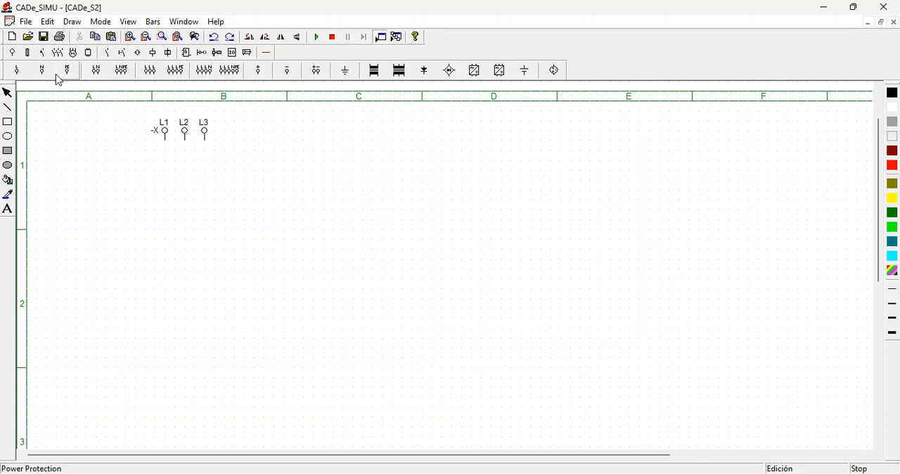
{"action": "left_click", "coordinate": [28, 54]}
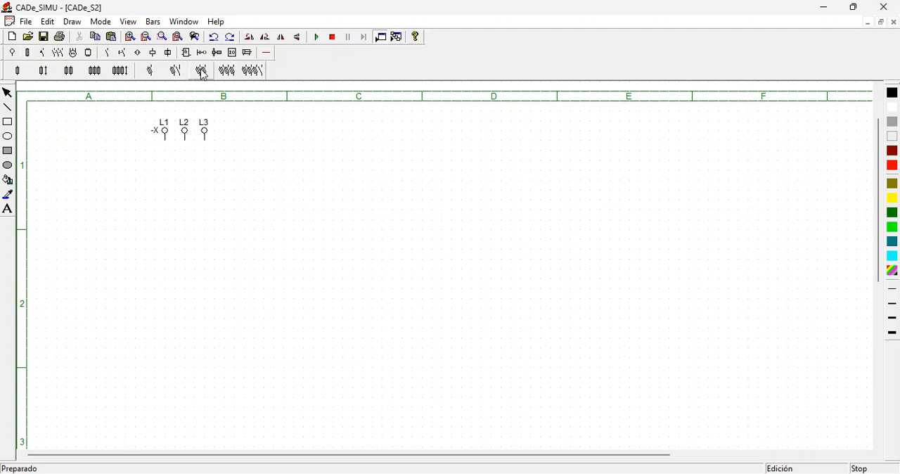
{"action": "left_click", "coordinate": [227, 70]}
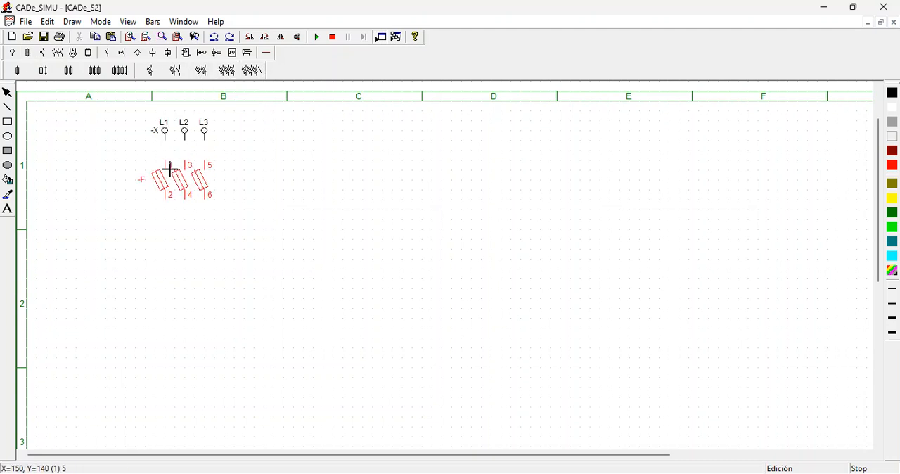
{"action": "left_click", "coordinate": [170, 173]}
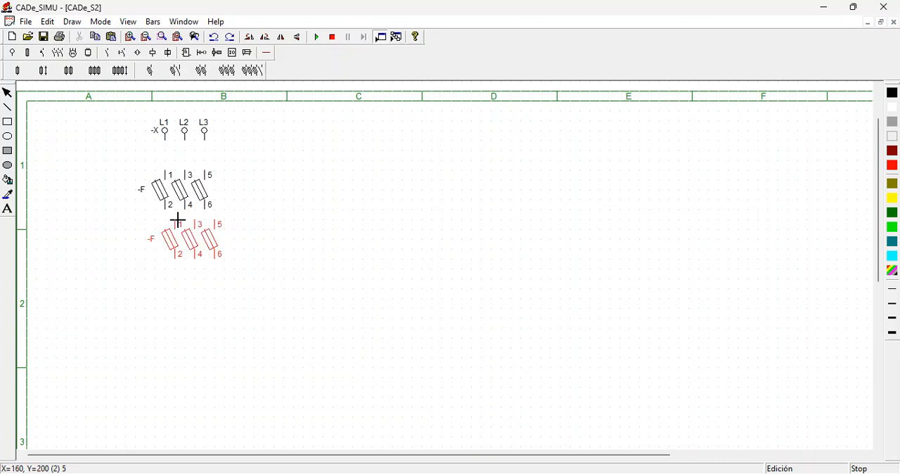
- Place a three-pole KM contactor below the fuses and a three-pole thermal overload relay below the contactor, aligned with the supply phases
{"action": "left_click", "coordinate": [59, 54]}
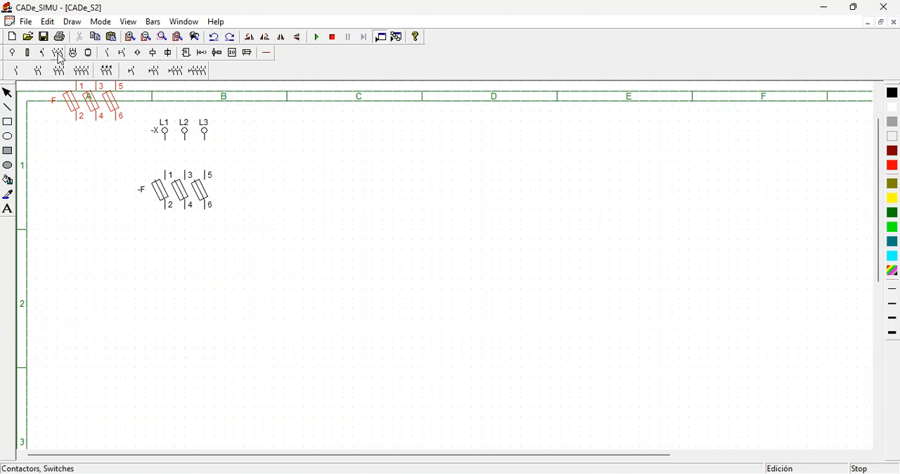
{"action": "left_click", "coordinate": [107, 70]}
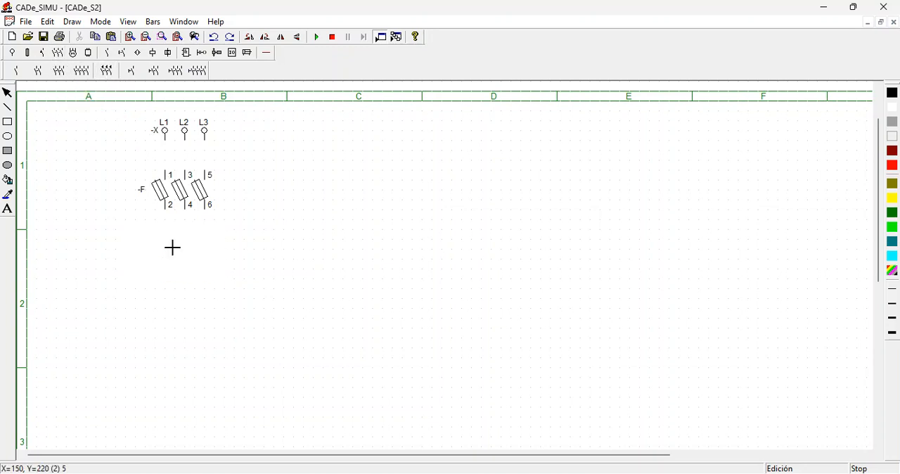
{"action": "left_click", "coordinate": [169, 245]}
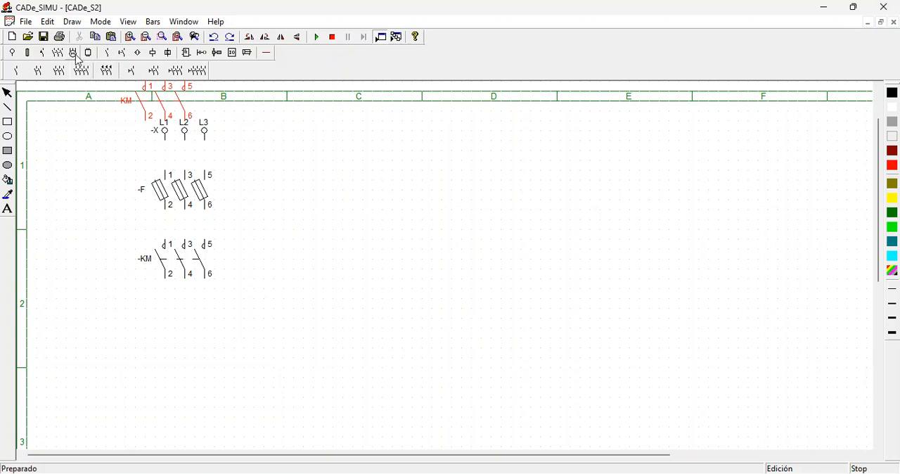
{"action": "left_click", "coordinate": [29, 53]}
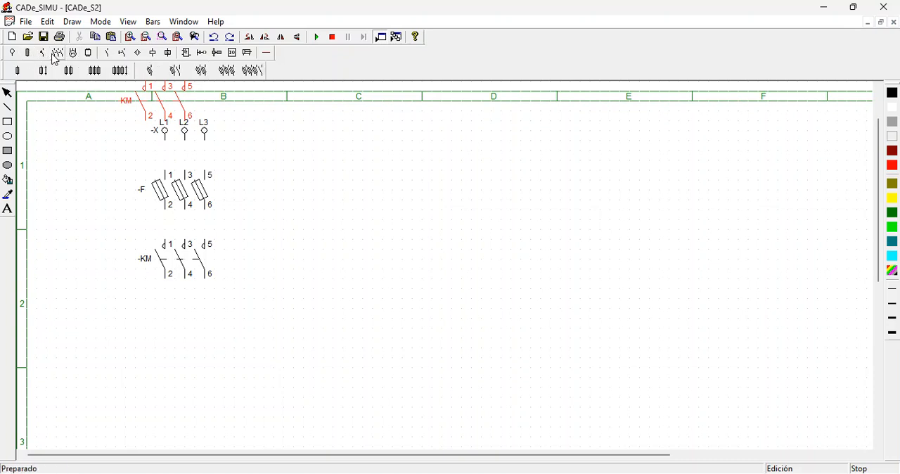
{"action": "left_click", "coordinate": [42, 53]}
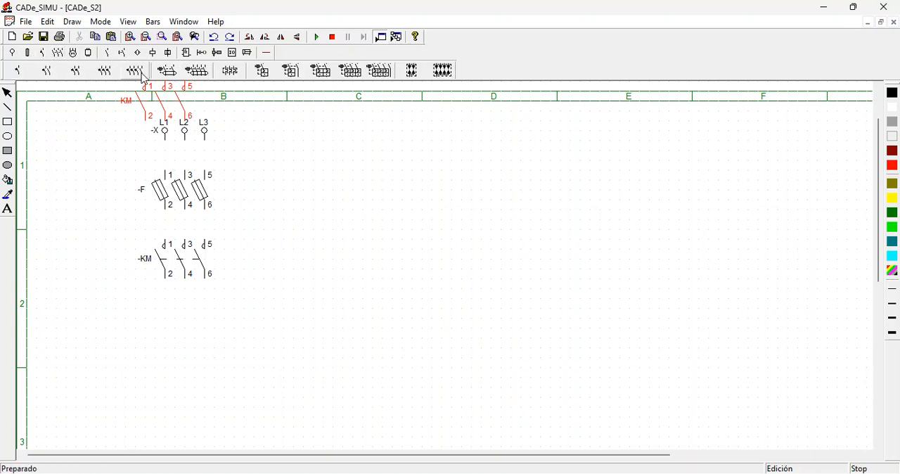
{"action": "left_click", "coordinate": [232, 71]}
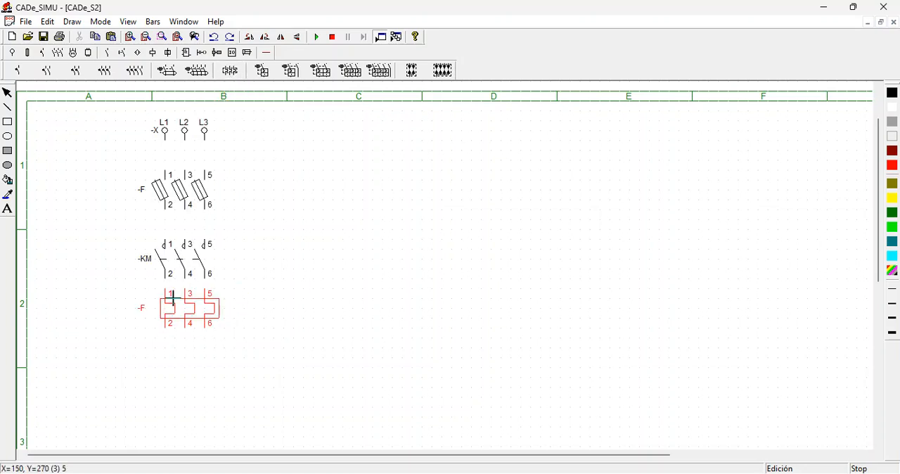
{"action": "left_click", "coordinate": [173, 302]}
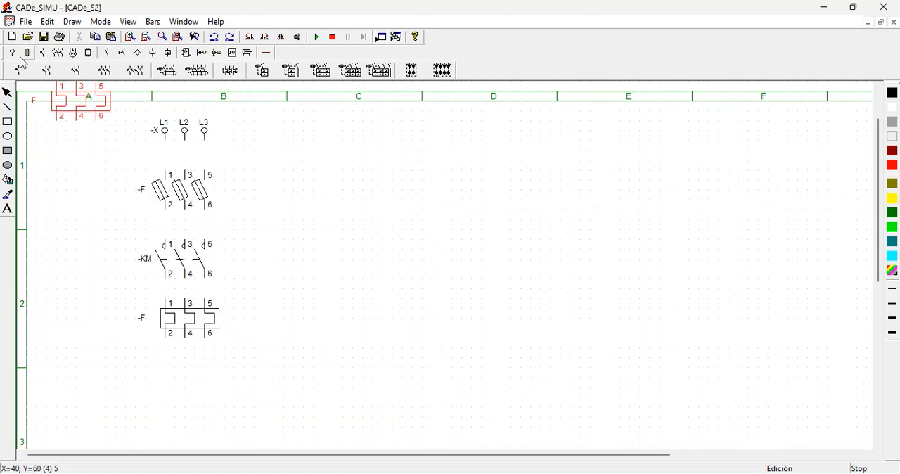
- Place a three-phase motor with U1, V1, W1 and PE terminals below the thermal overload relay
{"action": "left_click", "coordinate": [74, 52]}
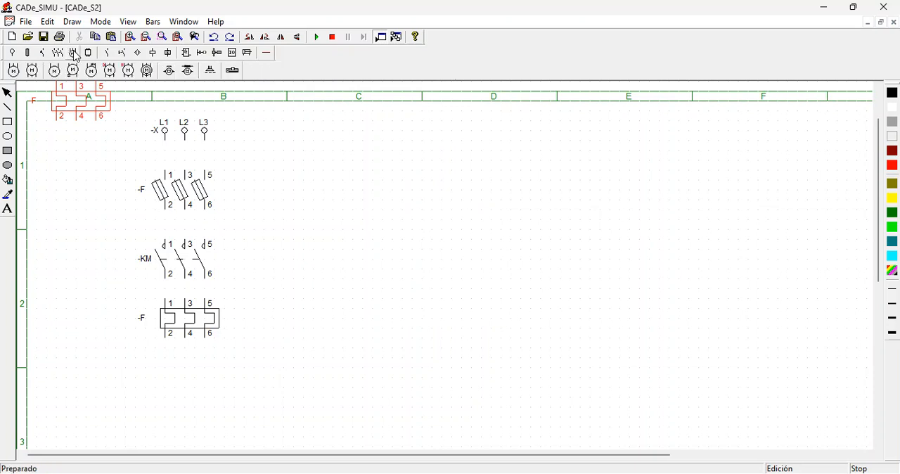
{"action": "left_click", "coordinate": [15, 71]}
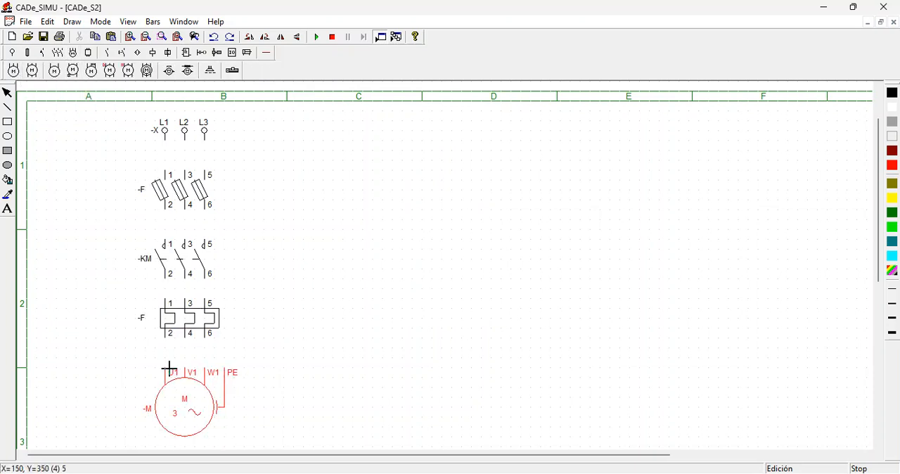
{"action": "left_click", "coordinate": [168, 366]}
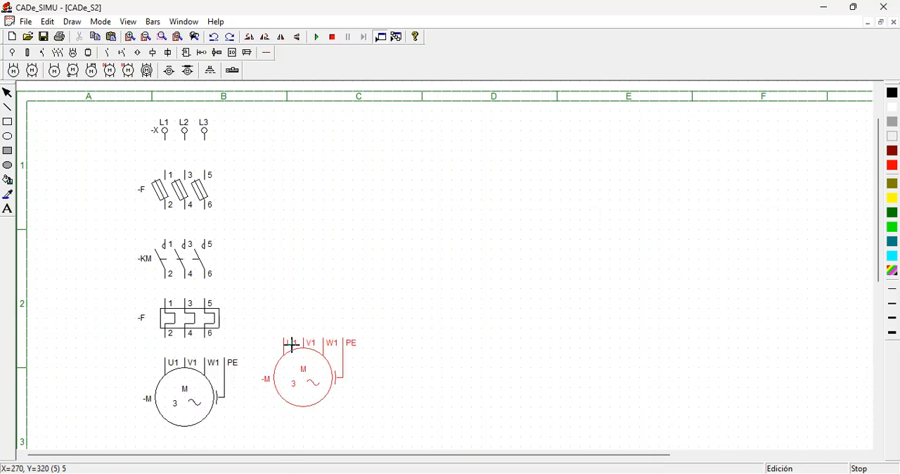
{"action": "key", "text": "Escape"}
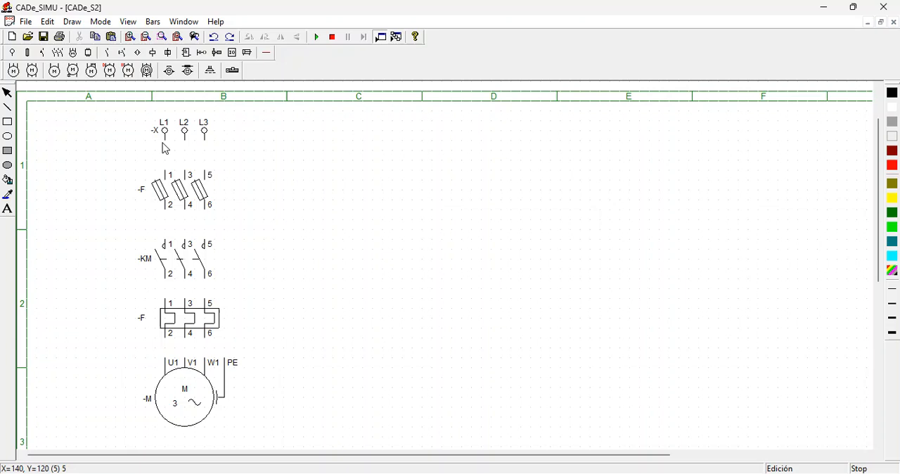
- Wire all three phases with black wire from the supply through the fuses, contactor and overload relay to the motor terminals
{"action": "left_click", "coordinate": [266, 52]}
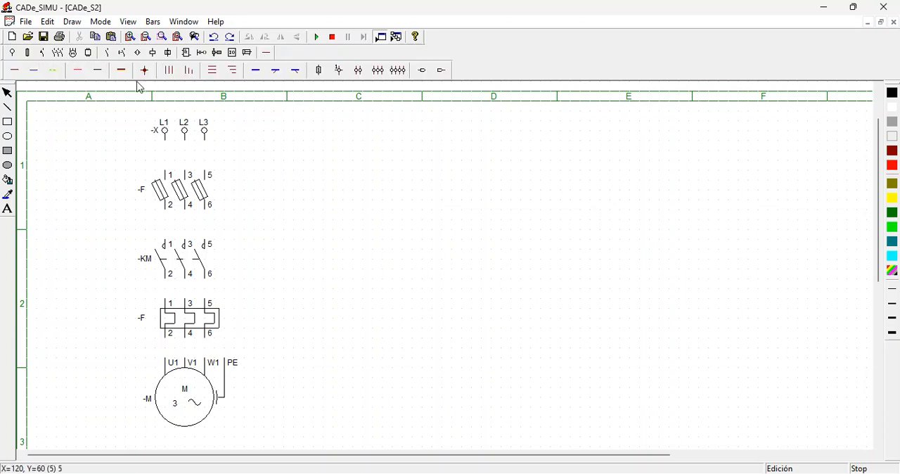
{"action": "left_click", "coordinate": [99, 71]}
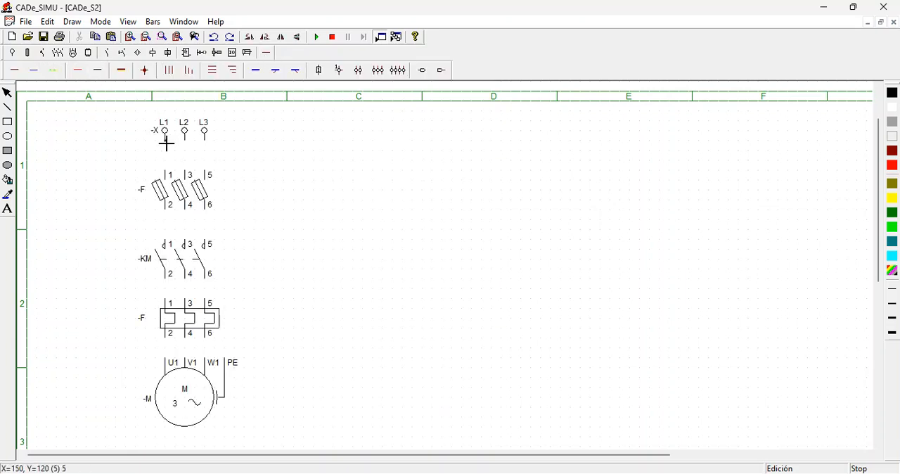
{"action": "left_click_drag", "start_coordinate": [167, 144], "coordinate": [166, 169]}
{"action": "left_click_drag", "start_coordinate": [168, 172], "coordinate": [206, 173]}
{"action": "left_click_drag", "start_coordinate": [165, 207], "coordinate": [164, 243]}
{"action": "left_click_drag", "start_coordinate": [185, 208], "coordinate": [185, 243]}
{"action": "left_click_drag", "start_coordinate": [206, 209], "coordinate": [205, 243]}
{"action": "left_click_drag", "start_coordinate": [165, 284], "coordinate": [205, 301]}
{"action": "left_click_drag", "start_coordinate": [165, 343], "coordinate": [205, 359]}
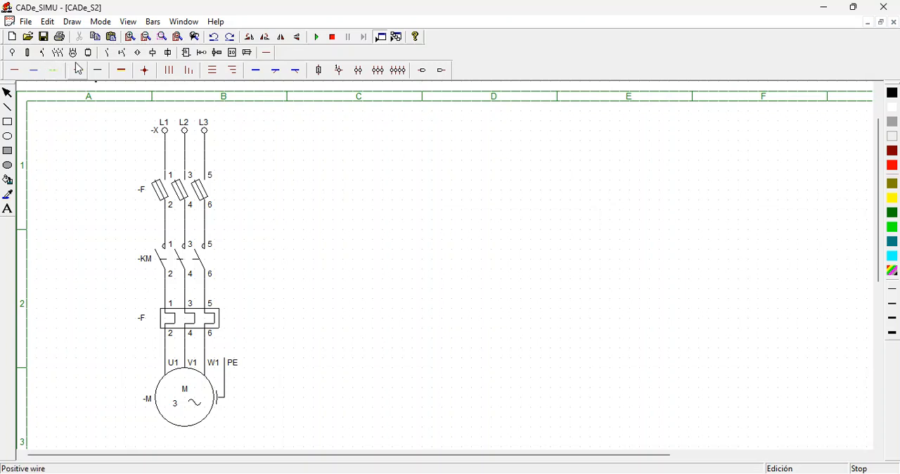
- Place a single-phase transformer beside the three-phase supply in column C and rotate it 90 degrees counterclockwise so terminals 1 and 2 face the supply
{"action": "left_click", "coordinate": [12, 52]}
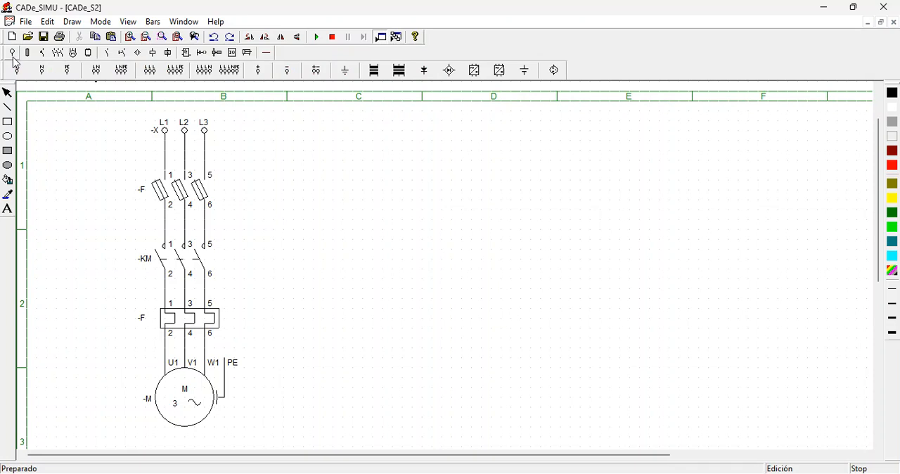
{"action": "left_click", "coordinate": [373, 74]}
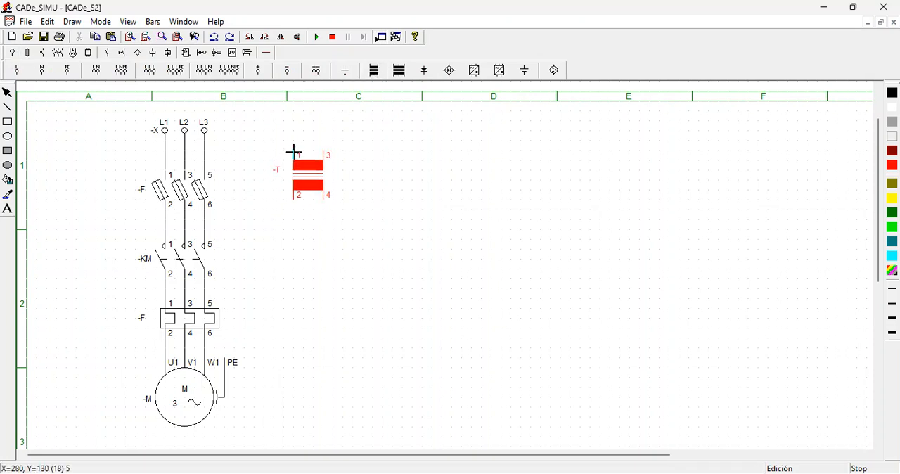
{"action": "left_click", "coordinate": [296, 153]}
{"action": "left_click", "coordinate": [250, 40]}
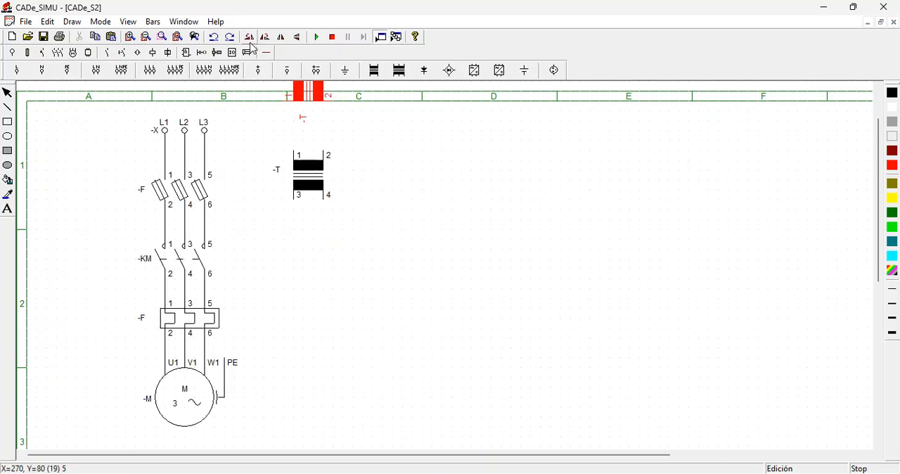
{"action": "right_click", "coordinate": [304, 153]}
{"action": "left_click", "coordinate": [307, 170]}
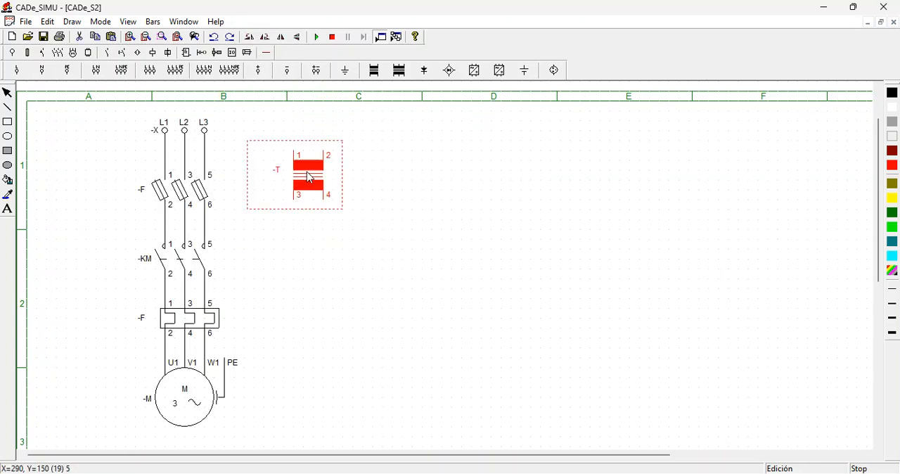
{"action": "left_click", "coordinate": [250, 40]}
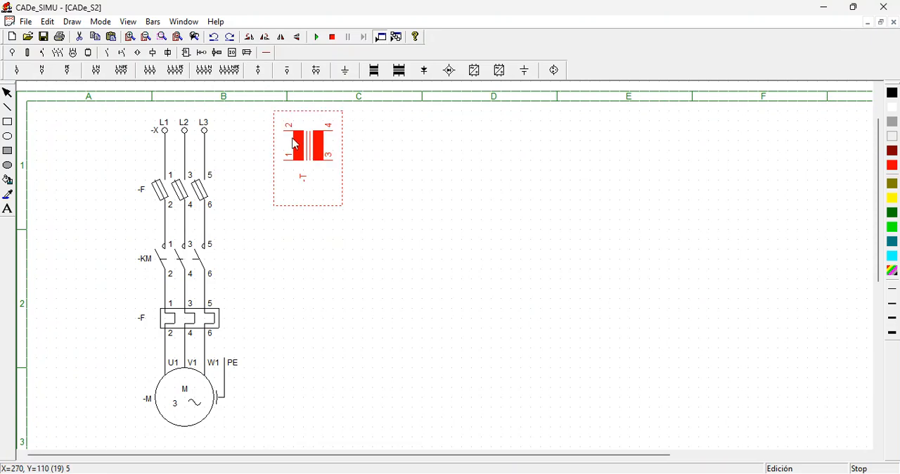
{"action": "left_click", "coordinate": [230, 148]}
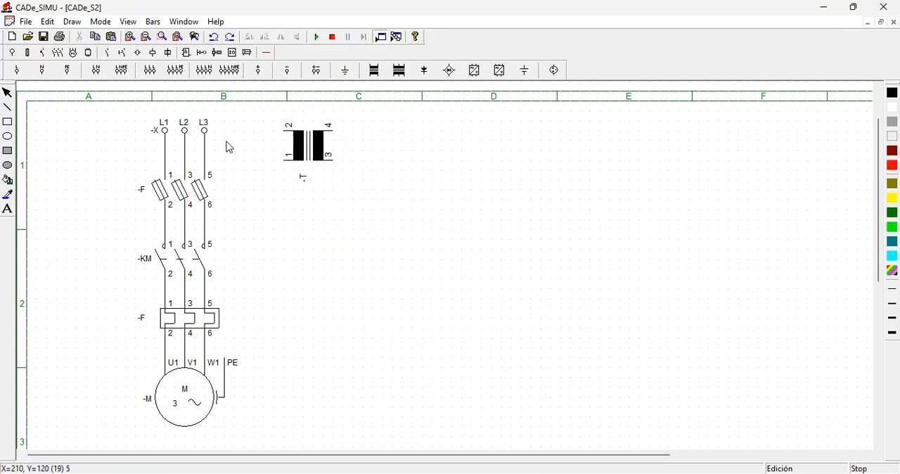
- Wire transformer terminal 2 to phase L3 and terminal 1 to phase L2, both above the fuses
{"action": "left_click", "coordinate": [267, 53]}
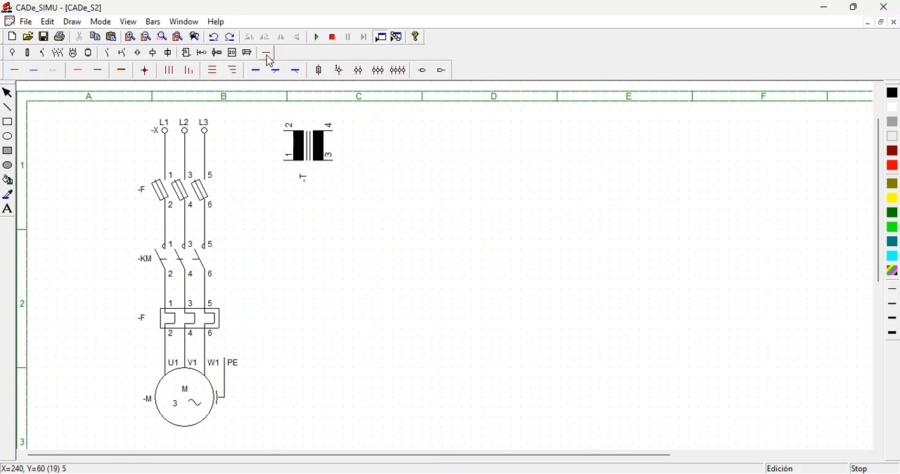
{"action": "left_click", "coordinate": [97, 70]}
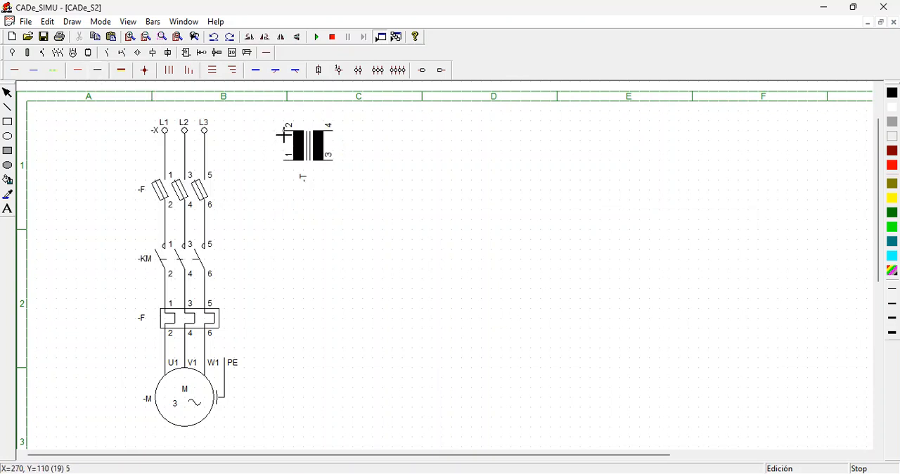
{"action": "left_click", "coordinate": [284, 136]}
{"action": "left_click", "coordinate": [236, 144]}
{"action": "left_click", "coordinate": [209, 143]}
{"action": "left_click", "coordinate": [286, 161]}
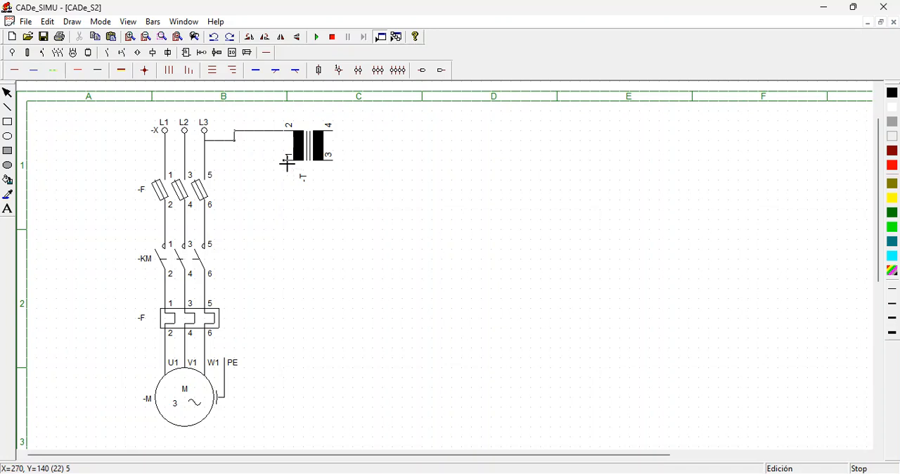
{"action": "left_click", "coordinate": [185, 161]}
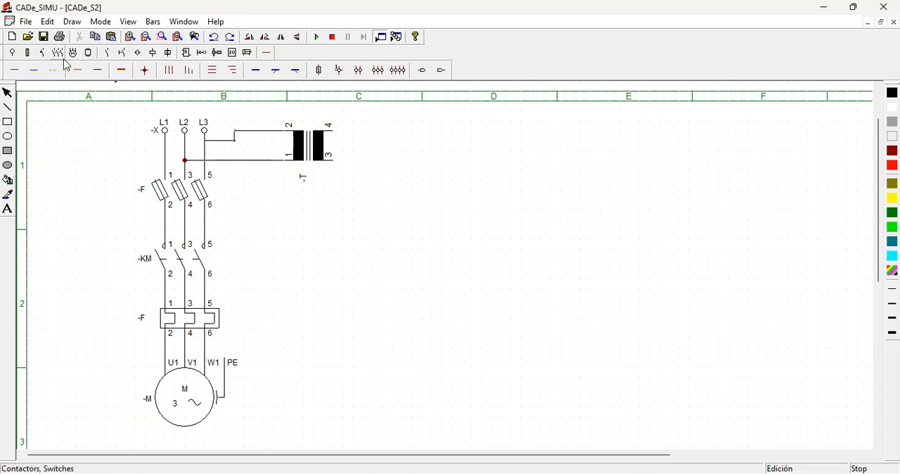
- Place the overload relay's normally closed 95-96 contact below the transformer's terminal 3 and a normally closed 11-12 pushbutton beneath it
{"action": "left_click", "coordinate": [109, 58]}
{"action": "left_click", "coordinate": [126, 56]}
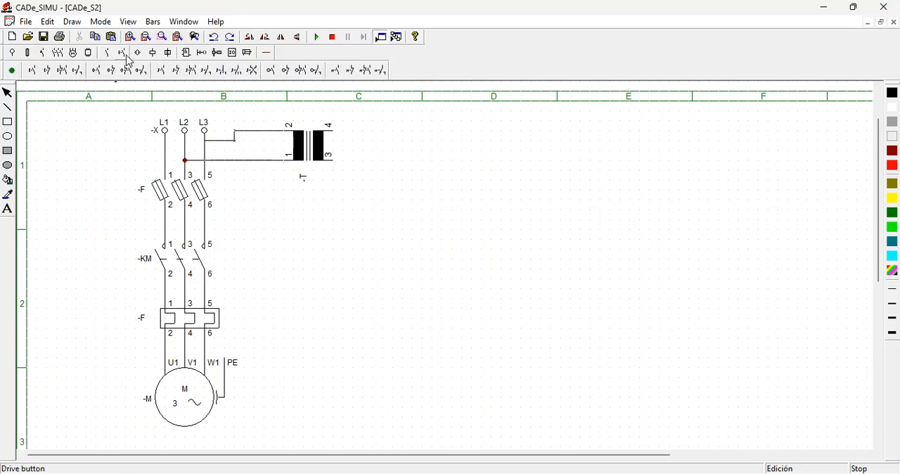
{"action": "left_click", "coordinate": [350, 72]}
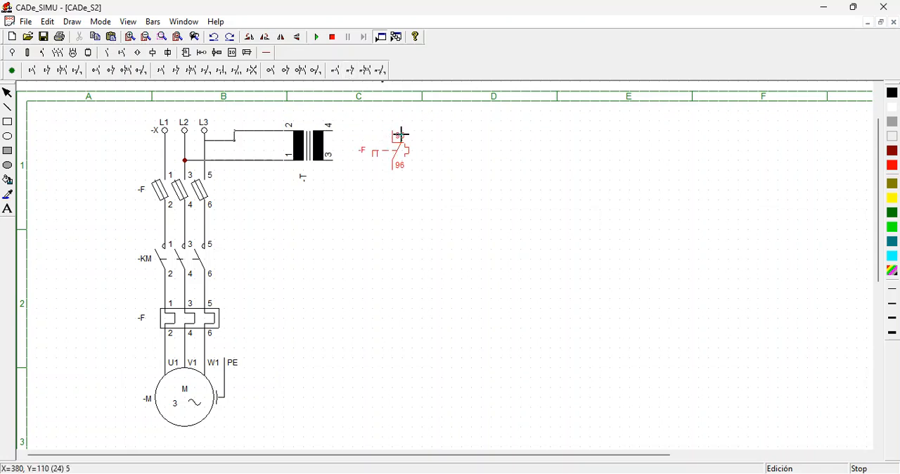
{"action": "left_click", "coordinate": [336, 189]}
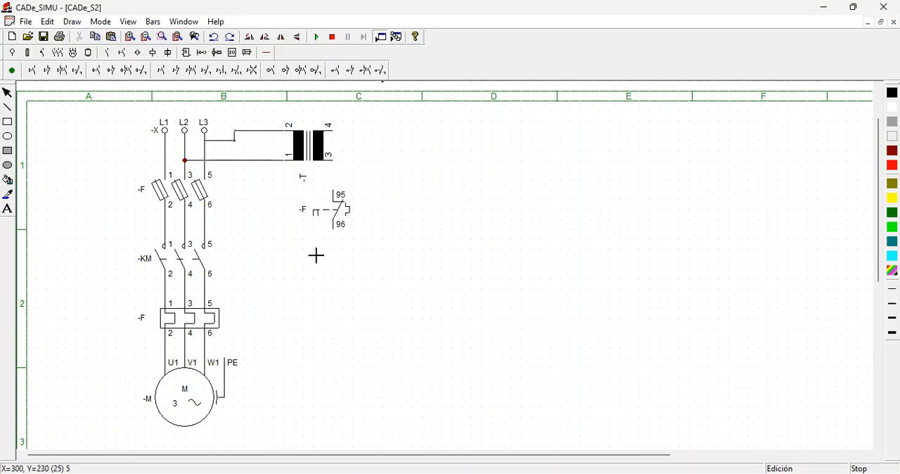
{"action": "left_click", "coordinate": [47, 71]}
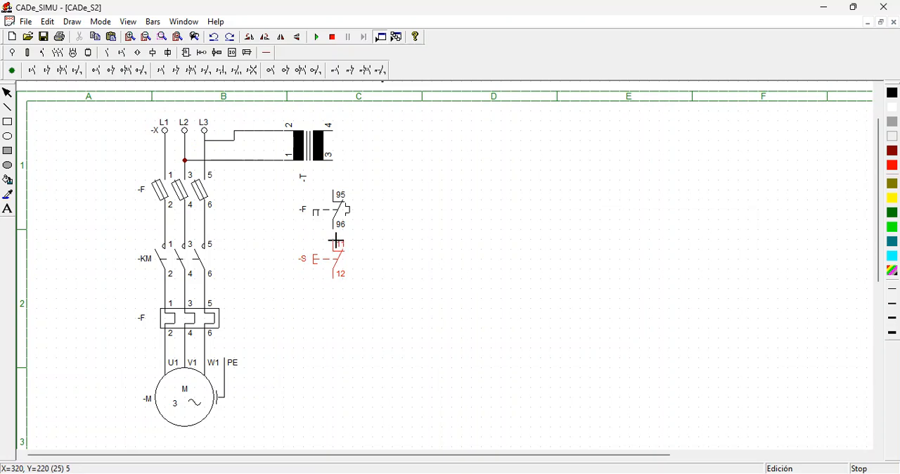
{"action": "left_click_drag", "start_coordinate": [336, 241], "coordinate": [338, 244]}
{"action": "left_click", "coordinate": [336, 244]}
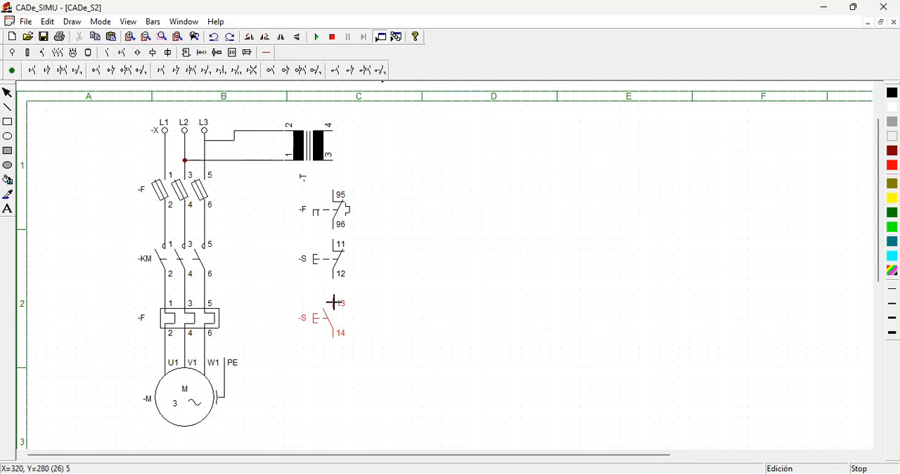
- Place a normally open 13-14 pushbutton below the 11-12 pushbutton and a contactor coil A1-A2 beneath it
{"action": "left_click", "coordinate": [334, 296]}
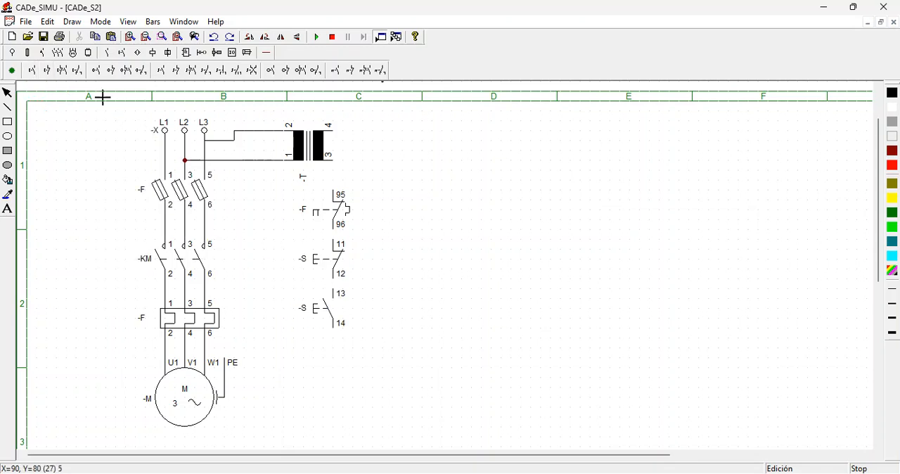
{"action": "left_click", "coordinate": [150, 55]}
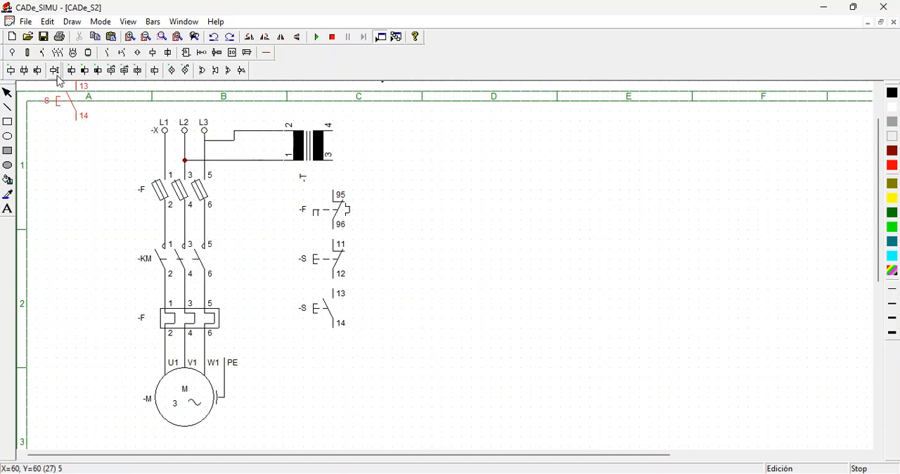
{"action": "left_click", "coordinate": [11, 71]}
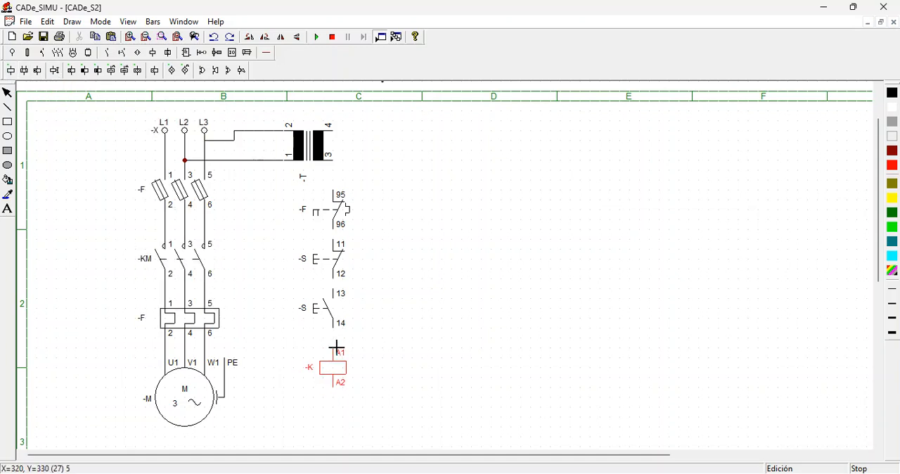
{"action": "left_click", "coordinate": [336, 346]}
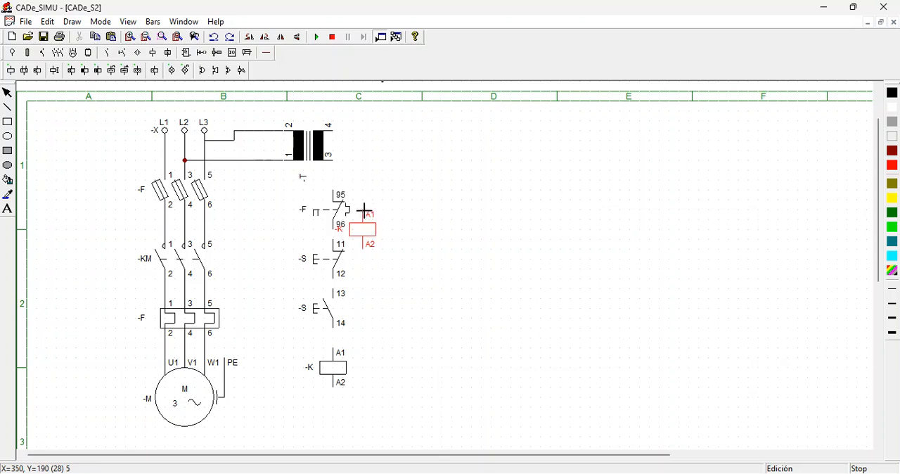
{"action": "right_click", "coordinate": [344, 191]}
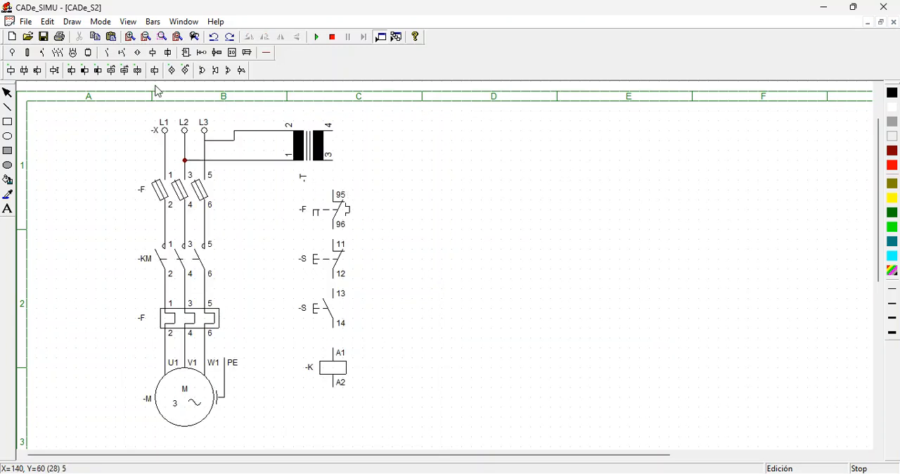
- Wire transformer terminal 3 in black down through the 95-96 contact and both pushbuttons to coil terminal A1
{"action": "left_click", "coordinate": [265, 56]}
{"action": "left_click", "coordinate": [335, 171]}
{"action": "left_click_drag", "start_coordinate": [338, 184], "coordinate": [337, 174]}
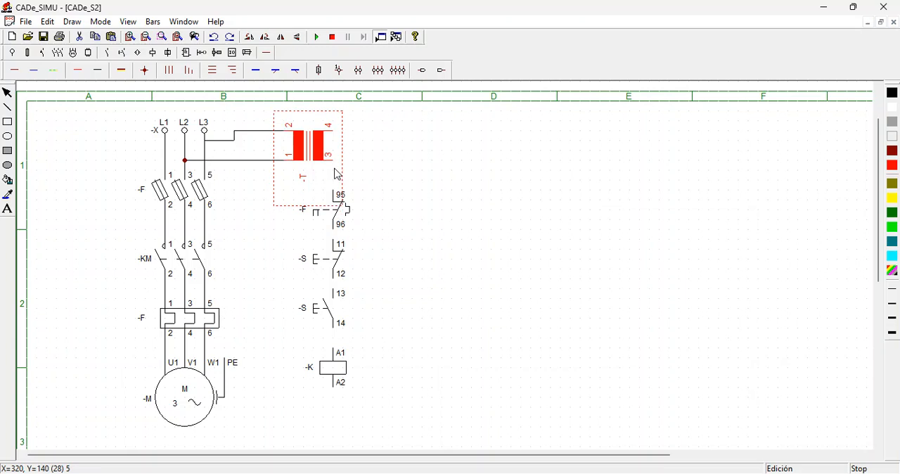
{"action": "left_click", "coordinate": [98, 70]}
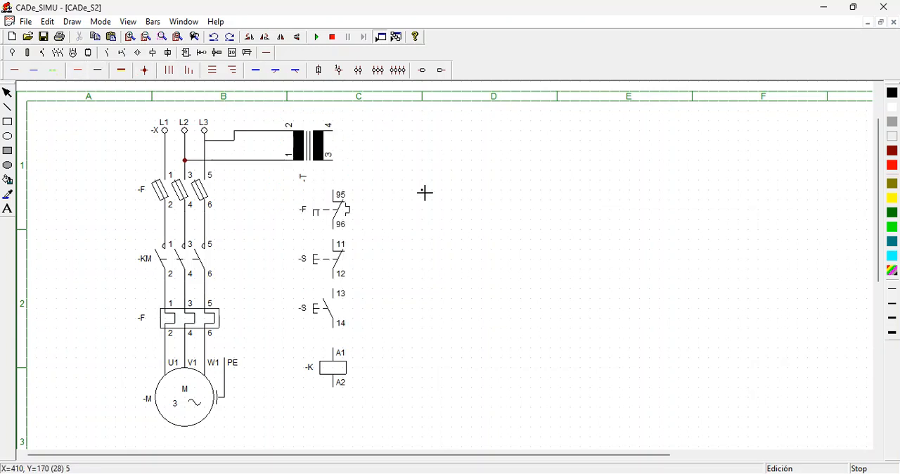
{"action": "left_click", "coordinate": [332, 161]}
{"action": "left_click", "coordinate": [334, 190]}
{"action": "right_click", "coordinate": [341, 147]}
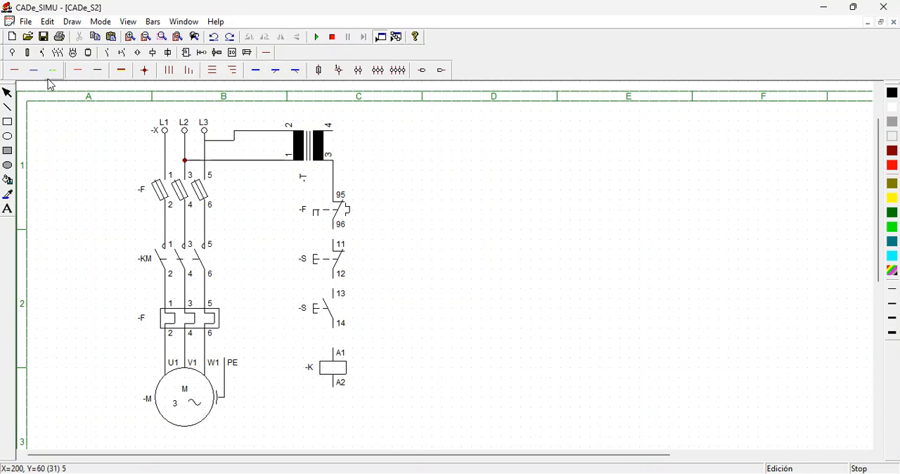
{"action": "left_click", "coordinate": [104, 73]}
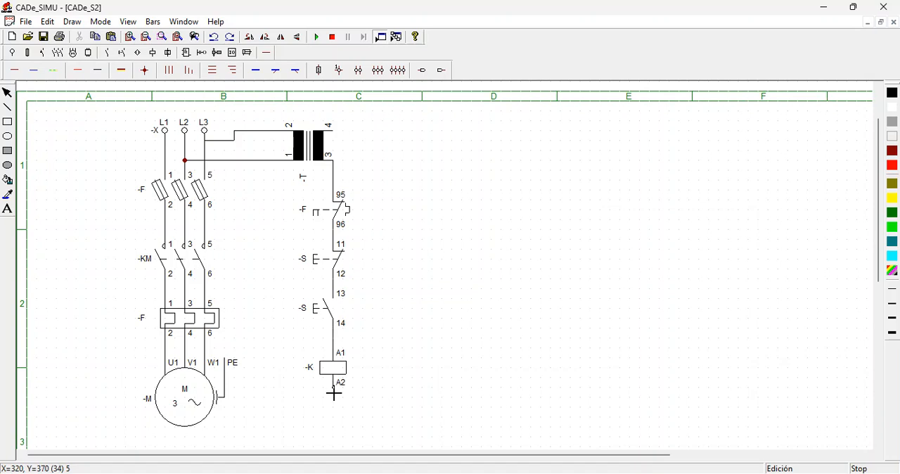
- Wire coil terminal A2 in black through column D back up to transformer terminal 4, removing the stray wire segment
{"action": "mouse_move", "coordinate": [336, 402]}
{"action": "left_mouse_down"}
{"action": "mouse_move", "coordinate": [436, 395]}
{"action": "mouse_move", "coordinate": [412, 142]}
{"action": "mouse_move", "coordinate": [442, 368]}
{"action": "left_mouse_up"}
{"action": "key", "text": "Escape"}
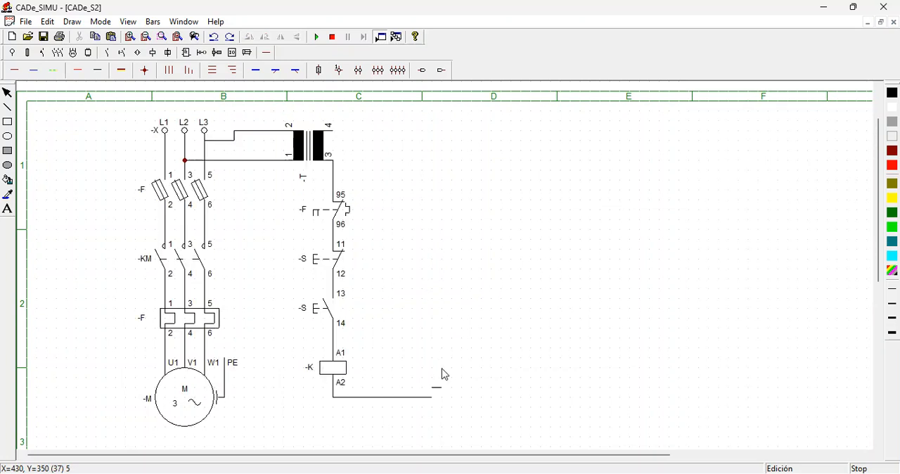
{"action": "left_click", "coordinate": [437, 395]}
{"action": "key", "text": "Delete"}
{"action": "left_click", "coordinate": [98, 69]}
{"action": "left_click_drag", "start_coordinate": [429, 398], "coordinate": [335, 130]}
- Run the simulation, operate the control pushbuttons to test the coil circuit, and stop the simulation
{"action": "left_click", "coordinate": [315, 38]}
{"action": "left_click", "coordinate": [316, 38]}
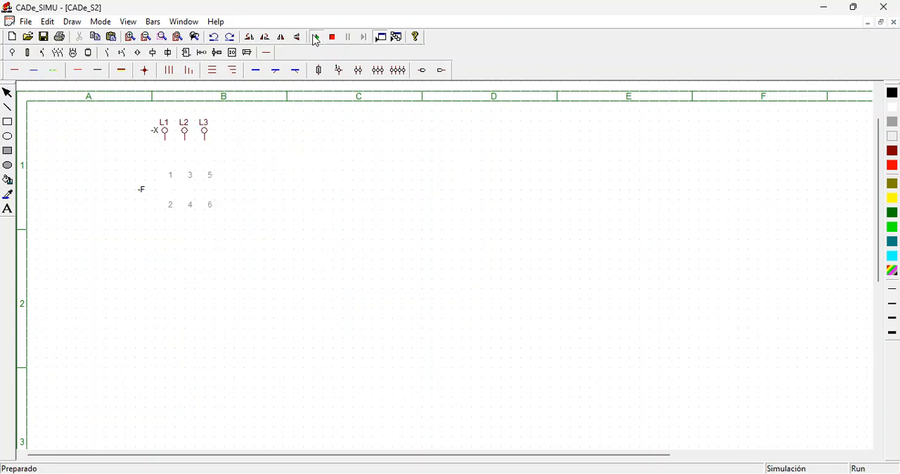
{"action": "left_click", "coordinate": [327, 311]}
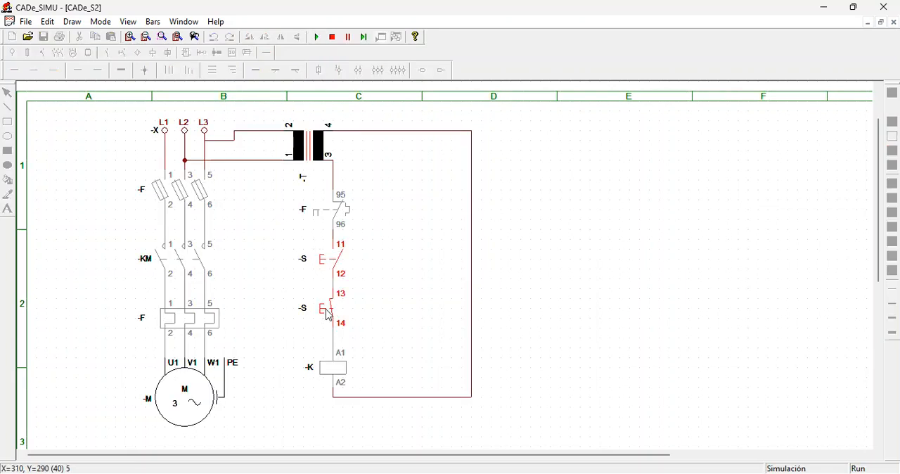
{"action": "left_click", "coordinate": [327, 315]}
{"action": "left_click", "coordinate": [327, 314]}
{"action": "left_click", "coordinate": [327, 314]}
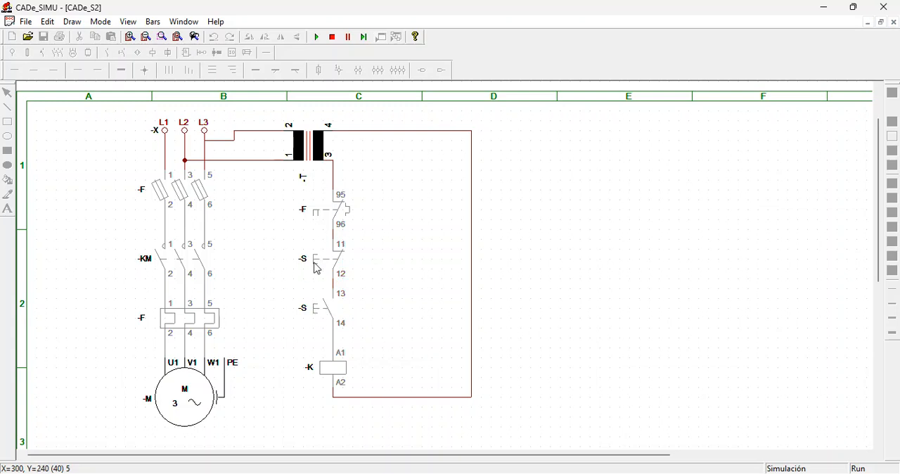
{"action": "left_click", "coordinate": [322, 303]}
{"action": "left_click", "coordinate": [331, 37]}
- Label the 11-12 pushbutton STOP and the 13-14 pushbutton START
{"action": "left_click", "coordinate": [309, 260]}
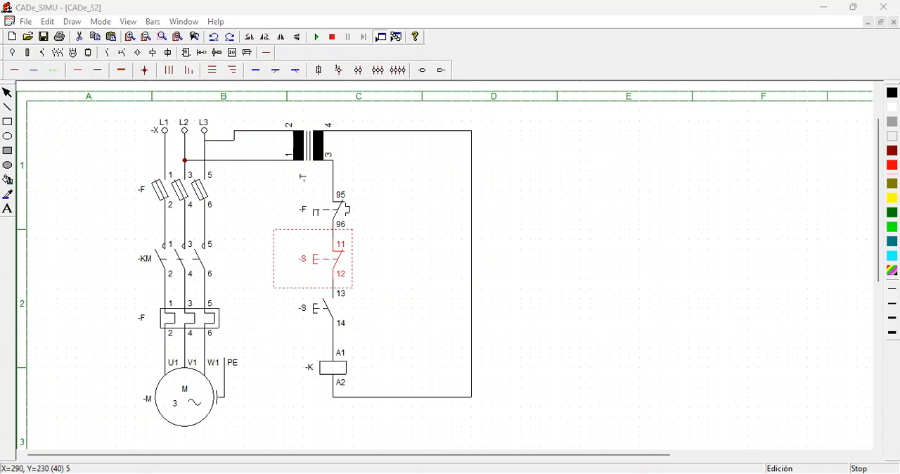
{"action": "left_click", "coordinate": [306, 317]}
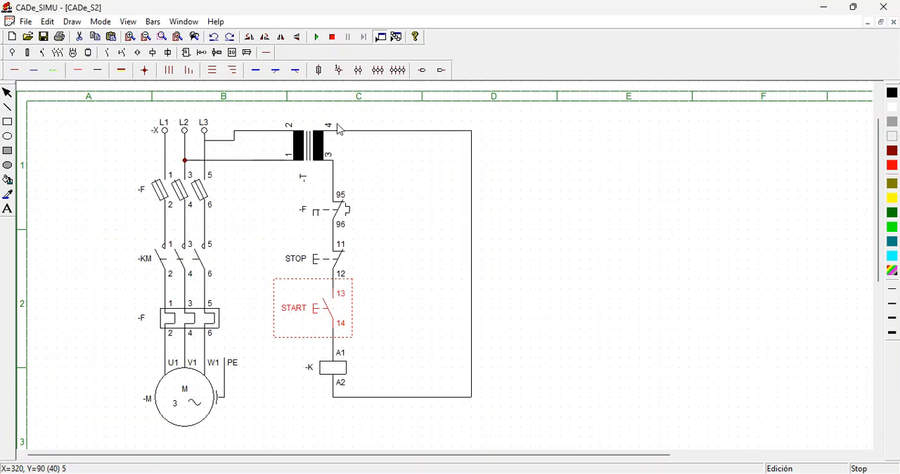
- Simulate the circuit, operate the START pushbutton to test the coil, and end the simulation
{"action": "left_click", "coordinate": [317, 41]}
{"action": "left_click", "coordinate": [318, 310]}
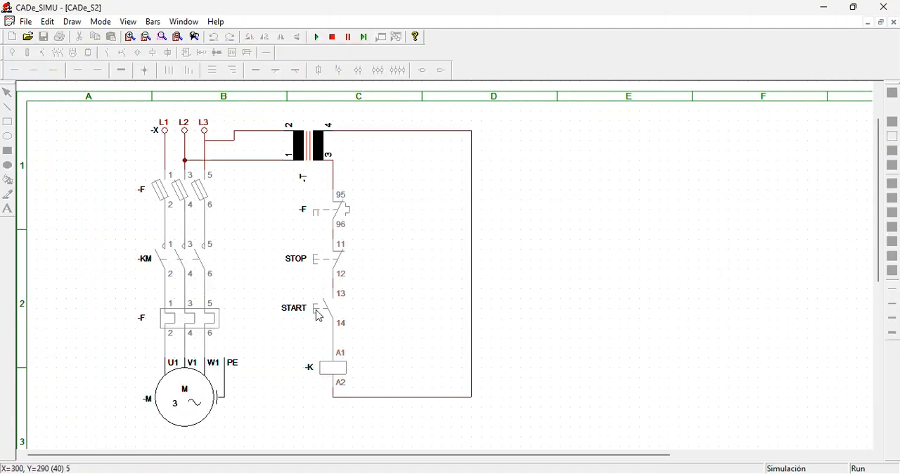
{"action": "left_click", "coordinate": [318, 314]}
{"action": "left_click", "coordinate": [317, 314]}
{"action": "left_click", "coordinate": [318, 314]}
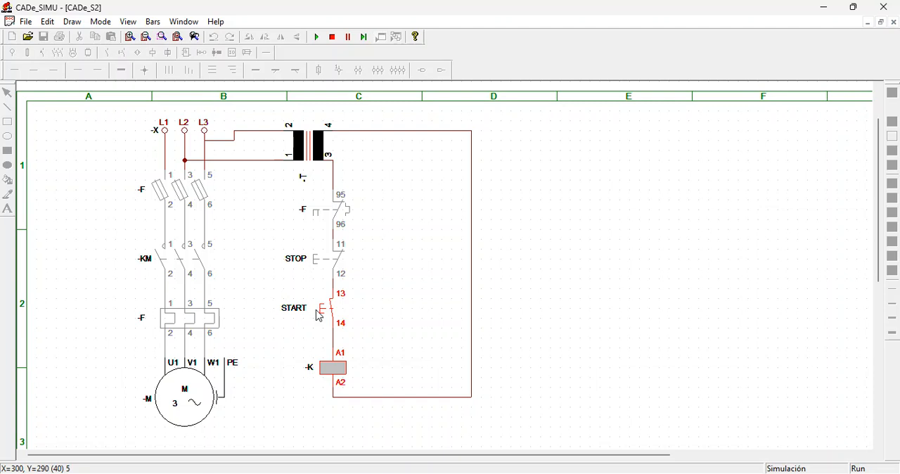
{"action": "left_click", "coordinate": [332, 37]}
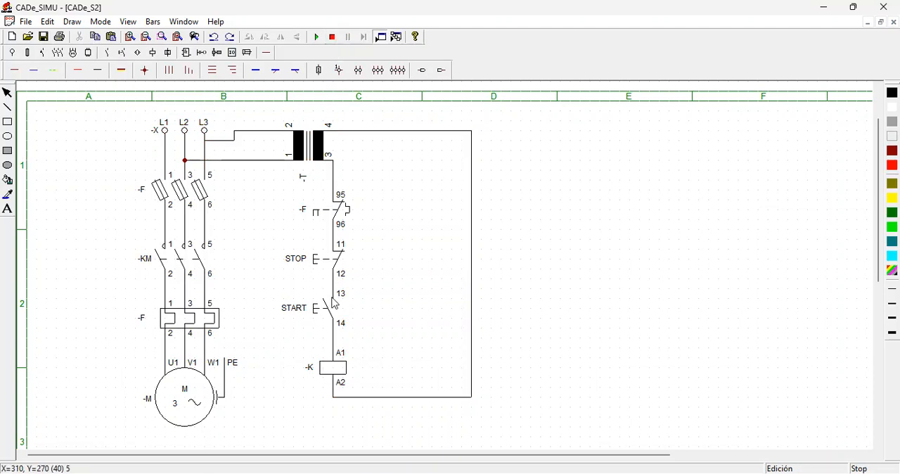
- Name both the three-pole contactor and the A1-A2 coil KM1
{"action": "left_click", "coordinate": [153, 261]}
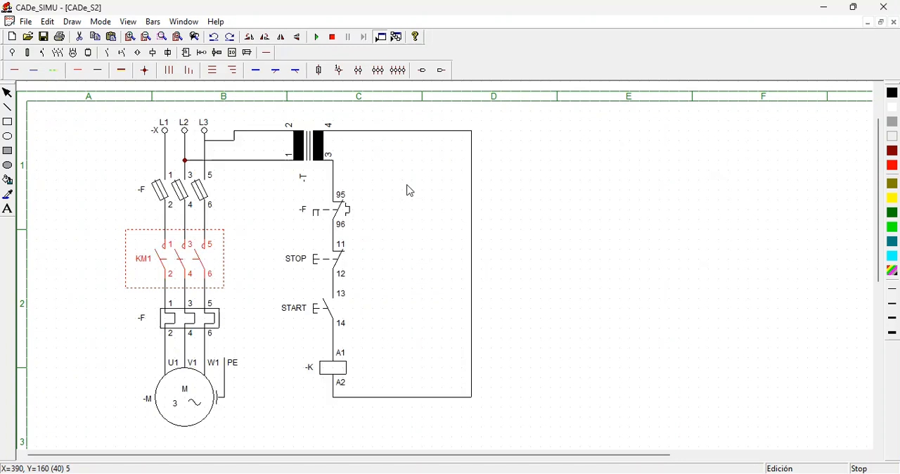
{"action": "left_click", "coordinate": [310, 370]}
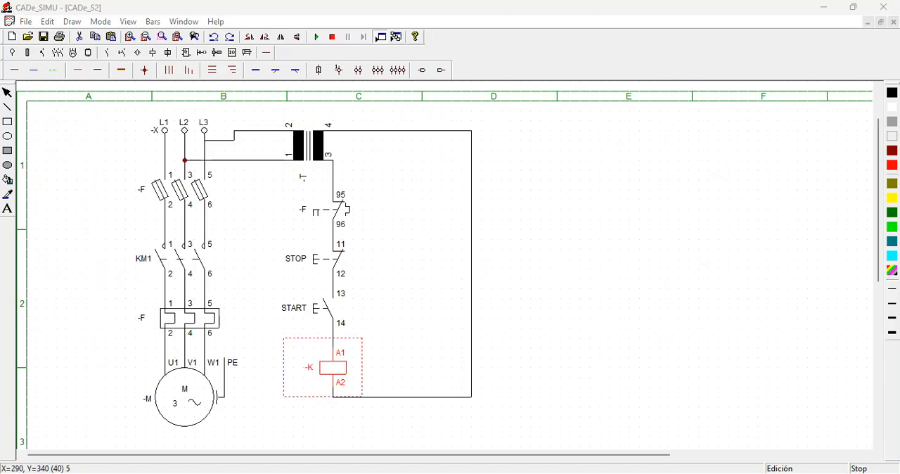
{"action": "key", "text": "Return"}
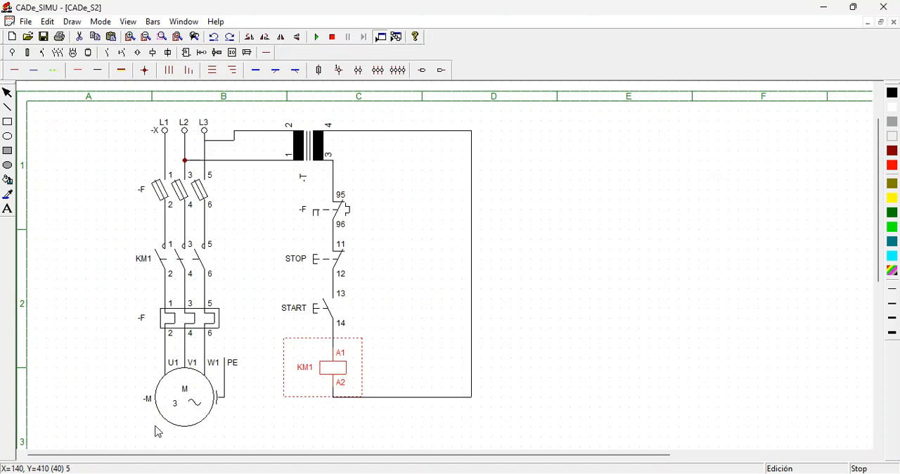
- Rename the three-pole fuses in the power circuit as Q
{"action": "left_click", "coordinate": [139, 324]}
{"action": "left_click", "coordinate": [321, 218]}
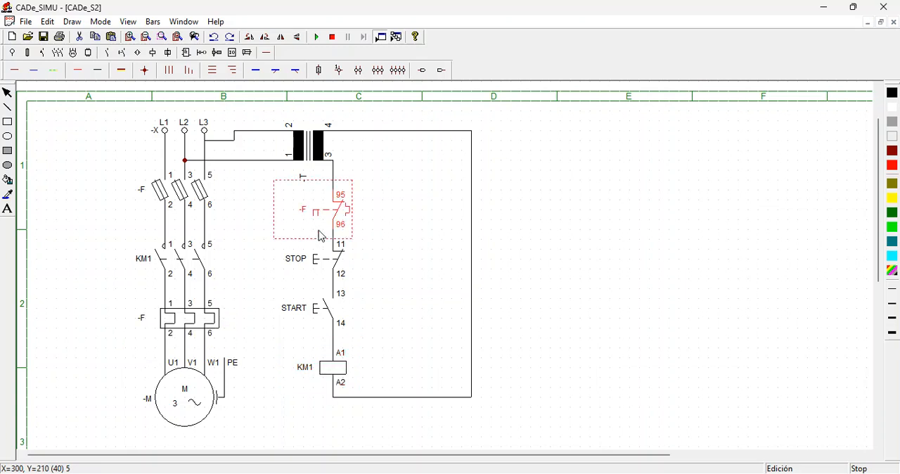
{"action": "left_click", "coordinate": [145, 199]}
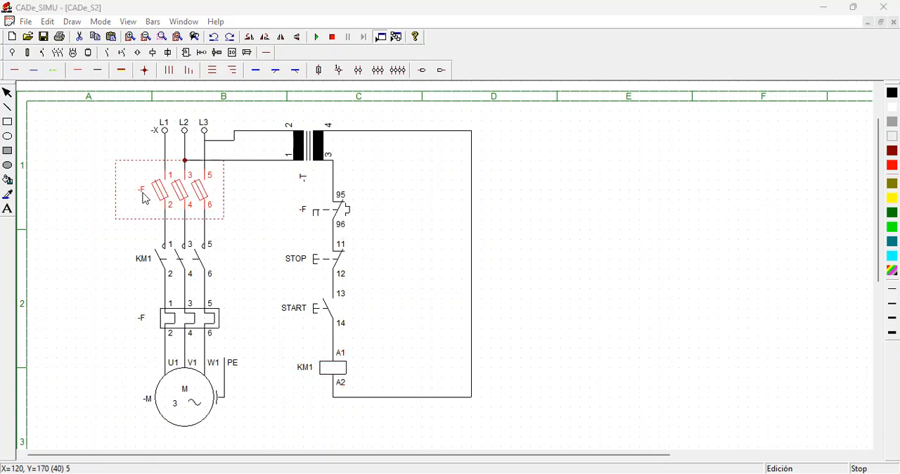
{"action": "key", "text": "Return"}
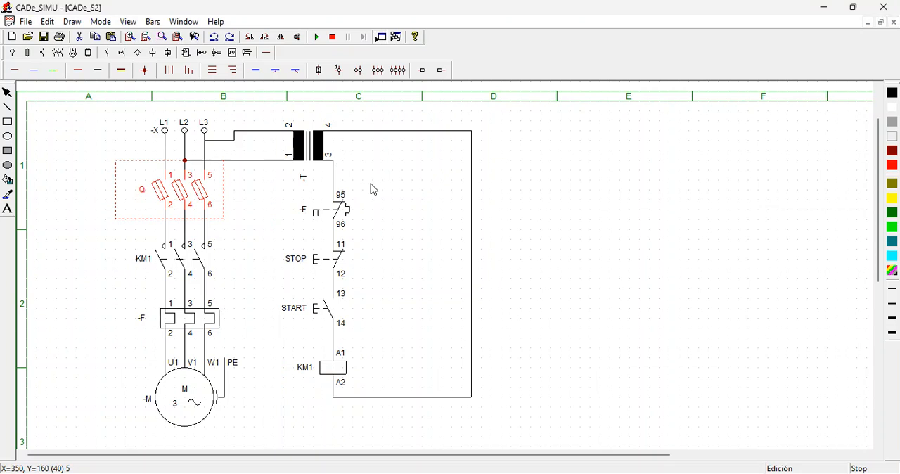
- Simulate the starter, testing START before and after closing fuse switch Q, and stop the simulation
{"action": "left_click", "coordinate": [316, 36]}
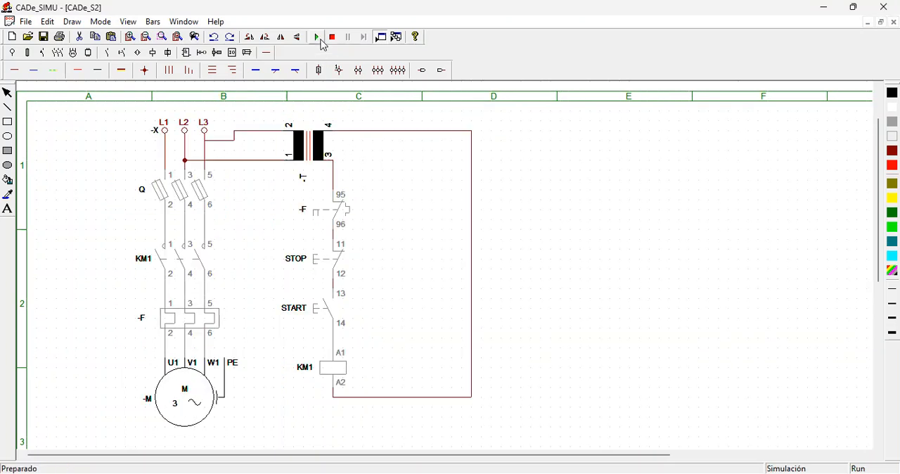
{"action": "left_click", "coordinate": [321, 307]}
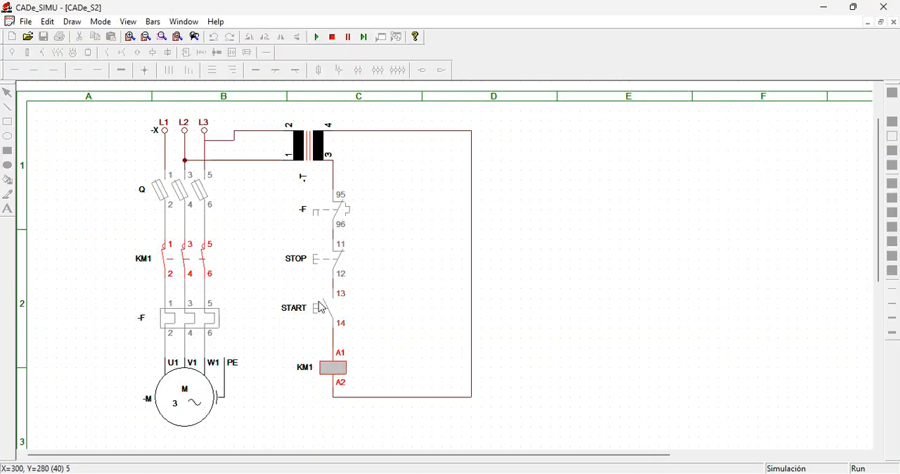
{"action": "left_click", "coordinate": [320, 308]}
{"action": "left_click", "coordinate": [178, 199]}
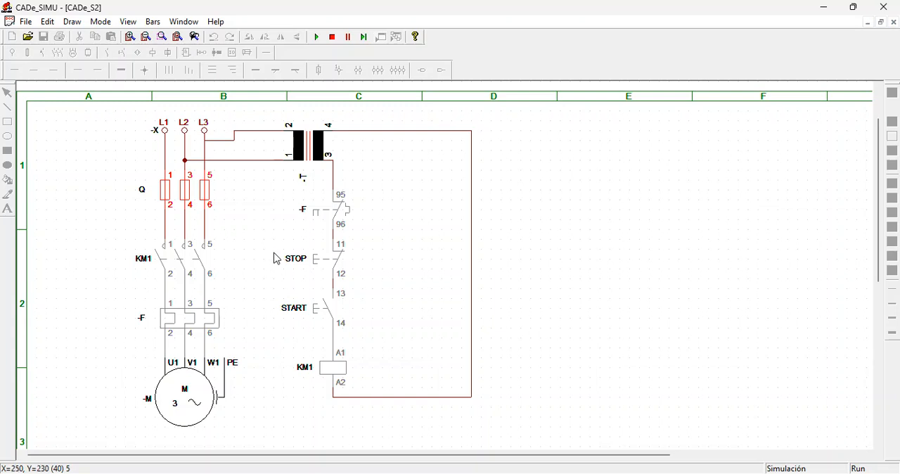
{"action": "left_click", "coordinate": [325, 313]}
{"action": "left_click", "coordinate": [332, 37]}
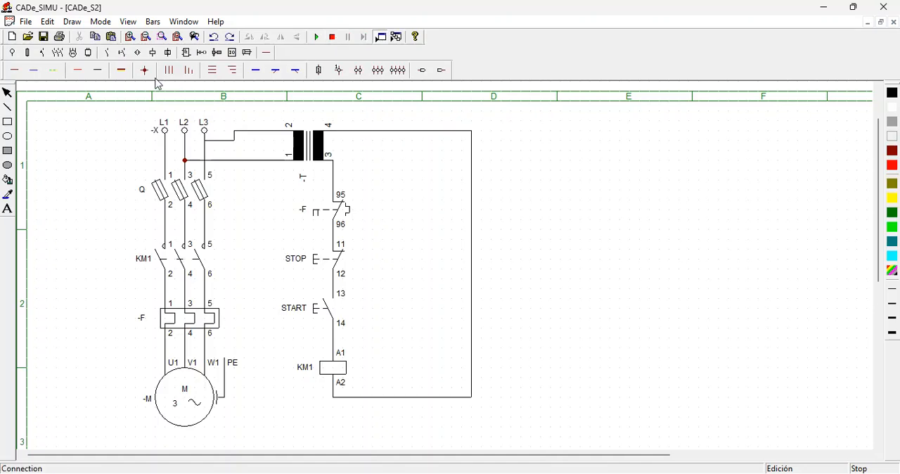
- Place a normally open 13-14 auxiliary contact in column C beside the START pushbutton
{"action": "left_click", "coordinate": [119, 53]}
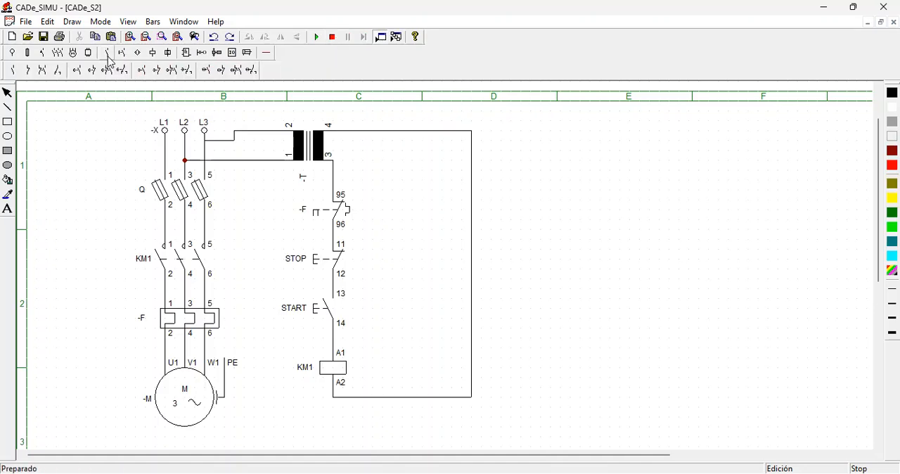
{"action": "left_click", "coordinate": [15, 73]}
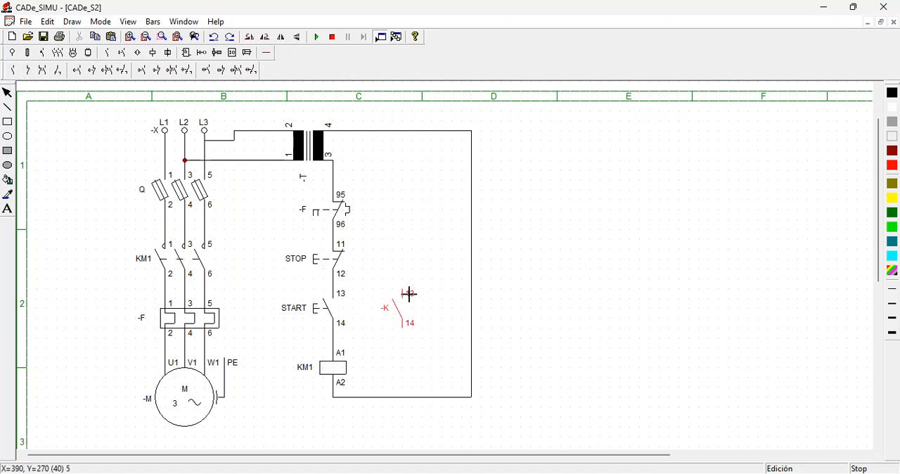
{"action": "left_click", "coordinate": [409, 294]}
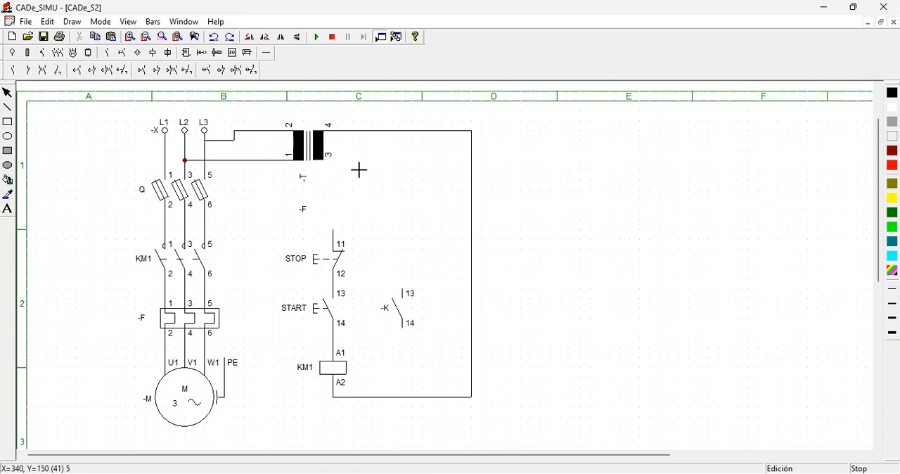
{"action": "key", "text": "Escape"}
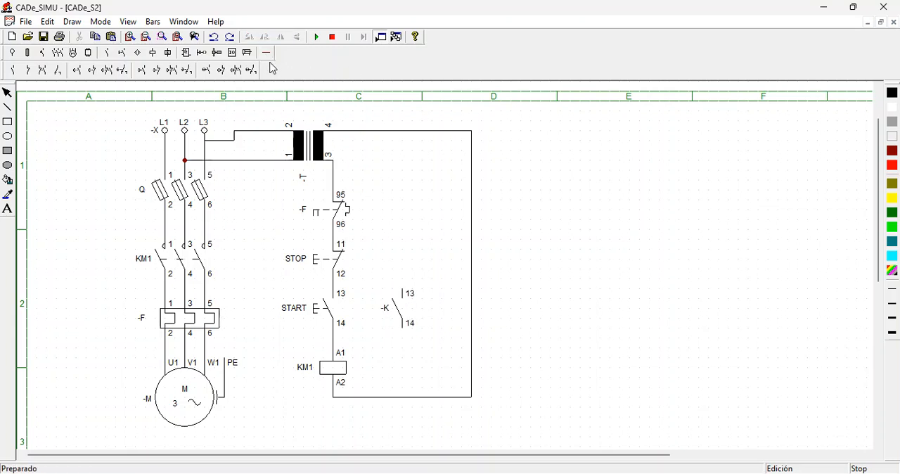
- Wire the new 13-14 auxiliary contact in parallel with START, joining the lines below STOP and above the KM1 coil
{"action": "left_click", "coordinate": [267, 52]}
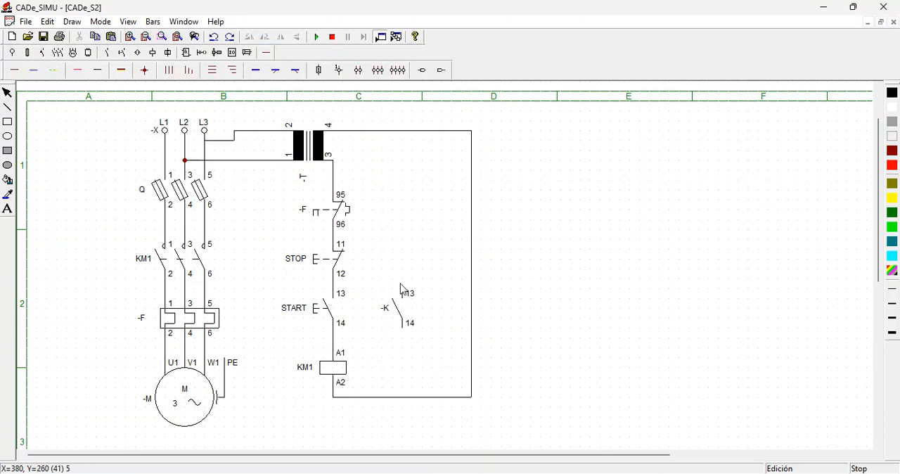
{"action": "left_click", "coordinate": [97, 71]}
{"action": "left_click_drag", "start_coordinate": [402, 290], "coordinate": [338, 287]}
{"action": "left_click_drag", "start_coordinate": [402, 282], "coordinate": [331, 281]}
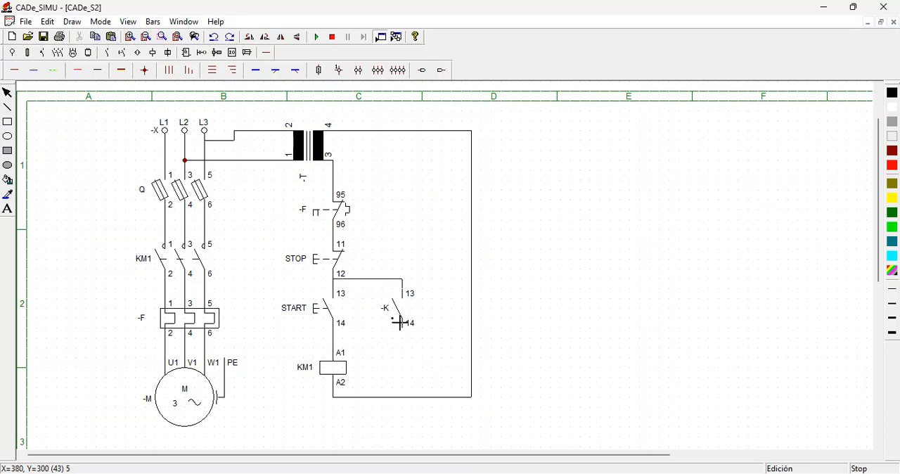
{"action": "left_click_drag", "start_coordinate": [403, 339], "coordinate": [332, 338]}
- Name the auxiliary contact beside the START pushbutton KM1
{"action": "left_click", "coordinate": [391, 315]}
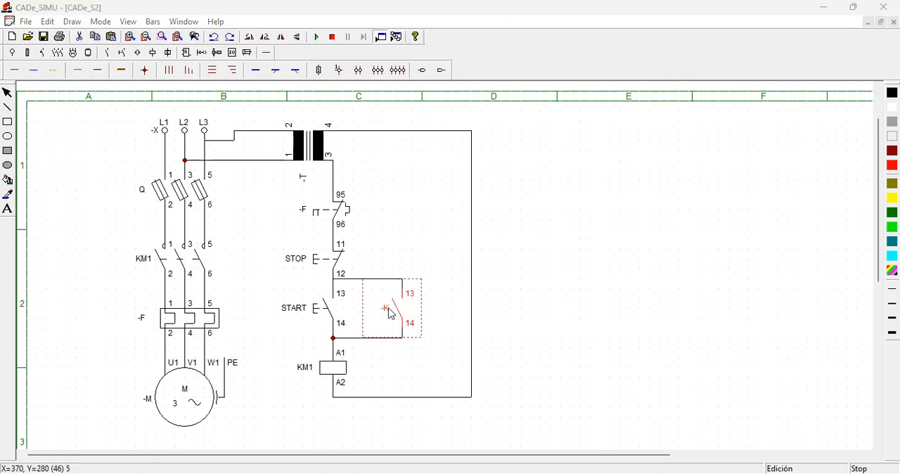
{"action": "left_click", "coordinate": [355, 181]}
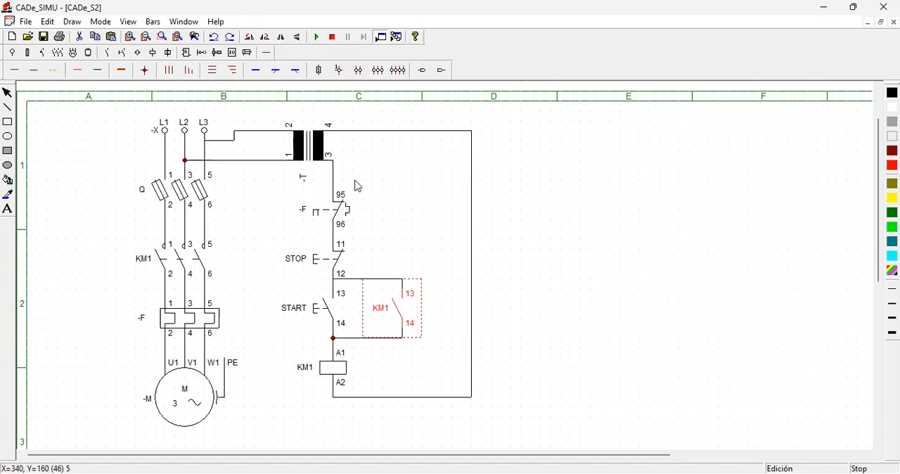
{"action": "left_click", "coordinate": [441, 279]}
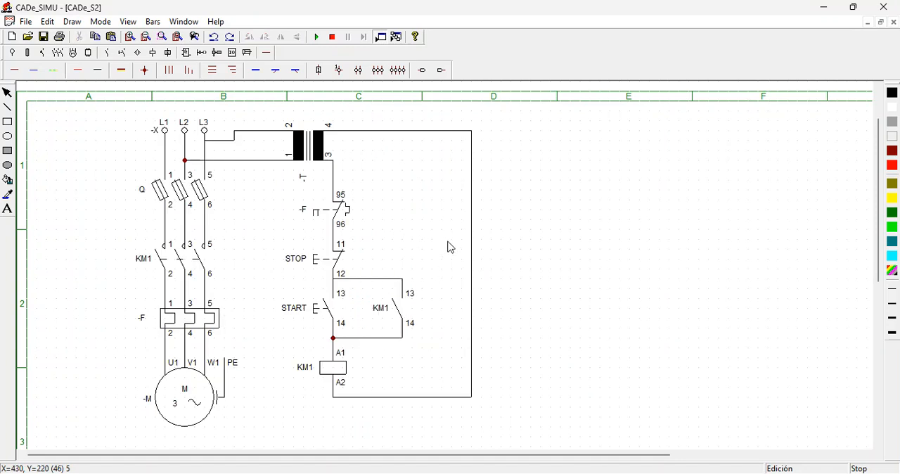
- Simulate the starter by closing fuse switch Q and actuating START, and trip and reset the thermal overload relay F
{"action": "left_click", "coordinate": [317, 39]}
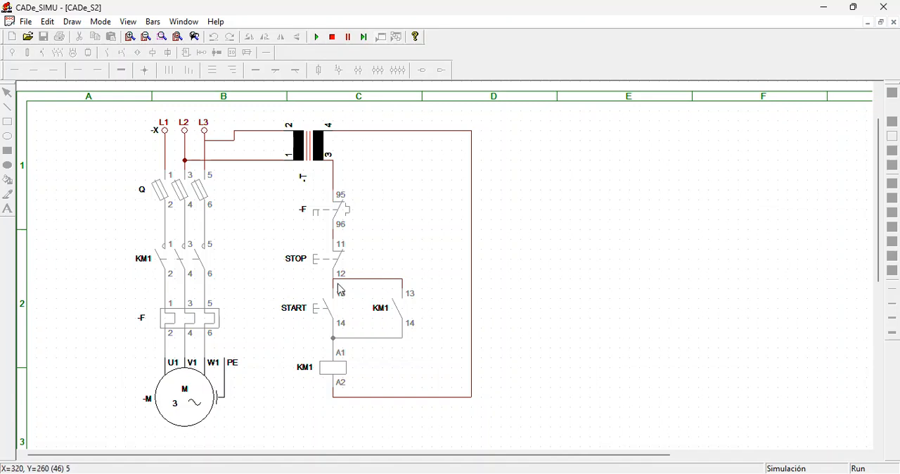
{"action": "left_click", "coordinate": [190, 180]}
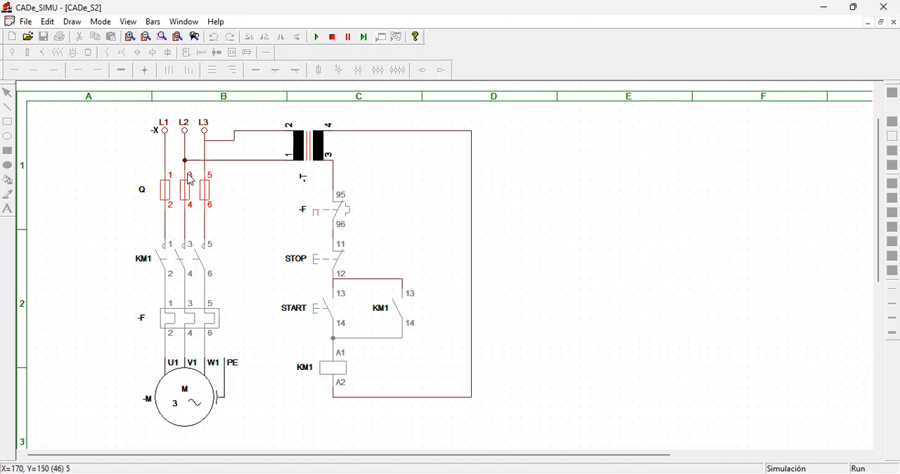
{"action": "left_click", "coordinate": [320, 310]}
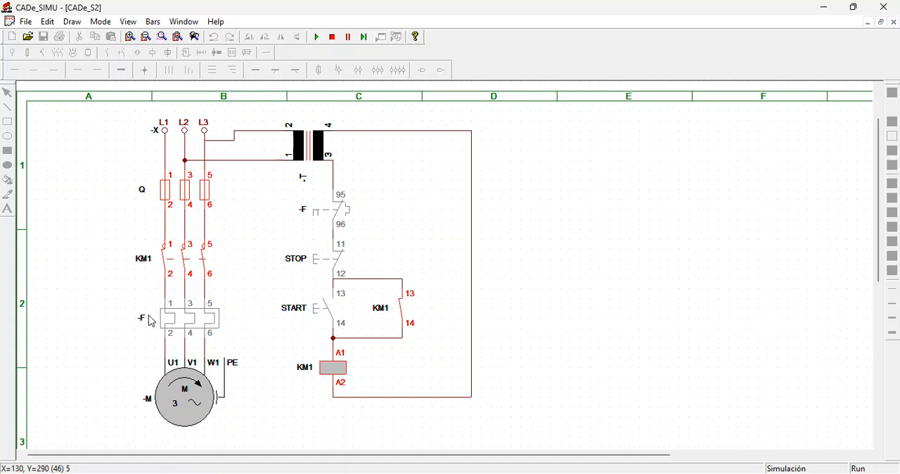
{"action": "left_click", "coordinate": [178, 322]}
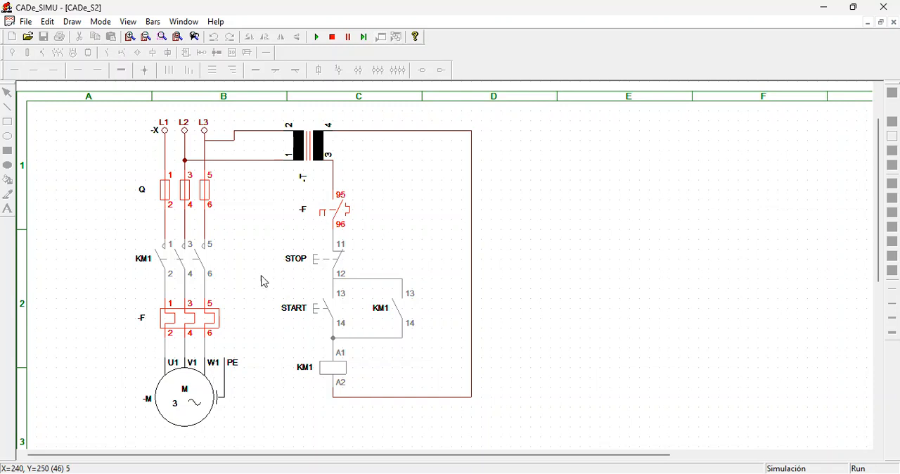
{"action": "left_click", "coordinate": [205, 322]}
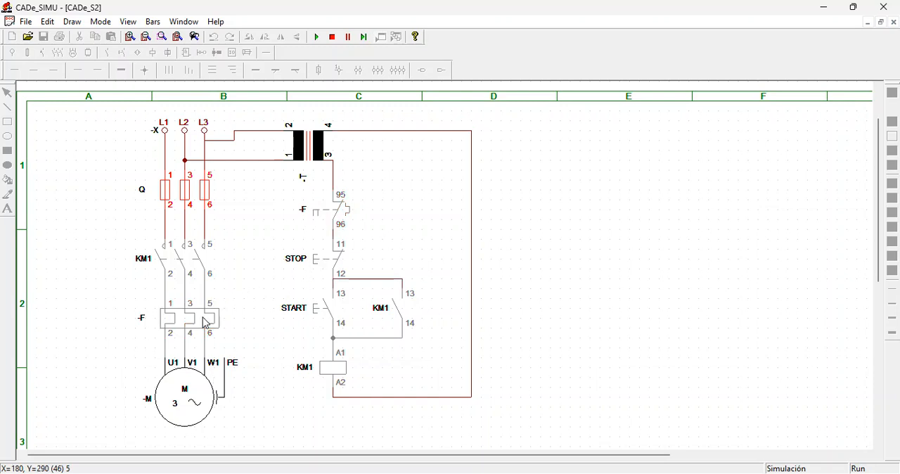
- Restart the simulation and test START and STOP twice with fuse switch Q left open
{"action": "left_click", "coordinate": [320, 40]}
{"action": "left_click", "coordinate": [323, 312]}
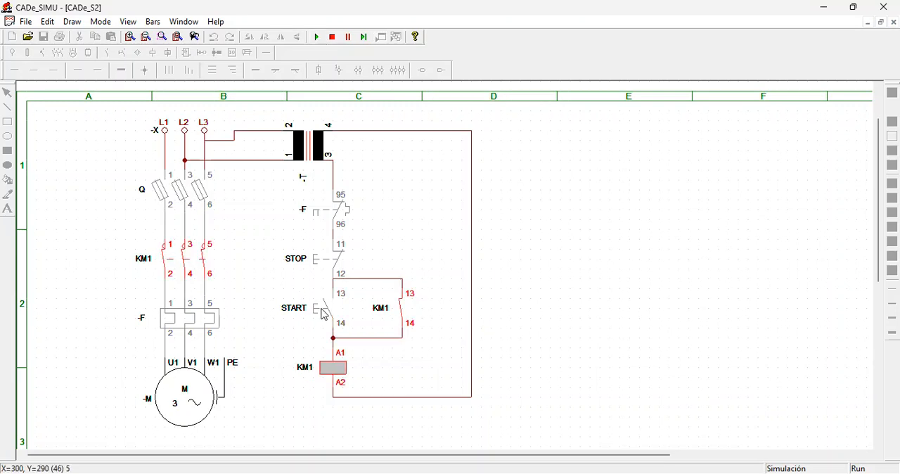
{"action": "left_click", "coordinate": [330, 267]}
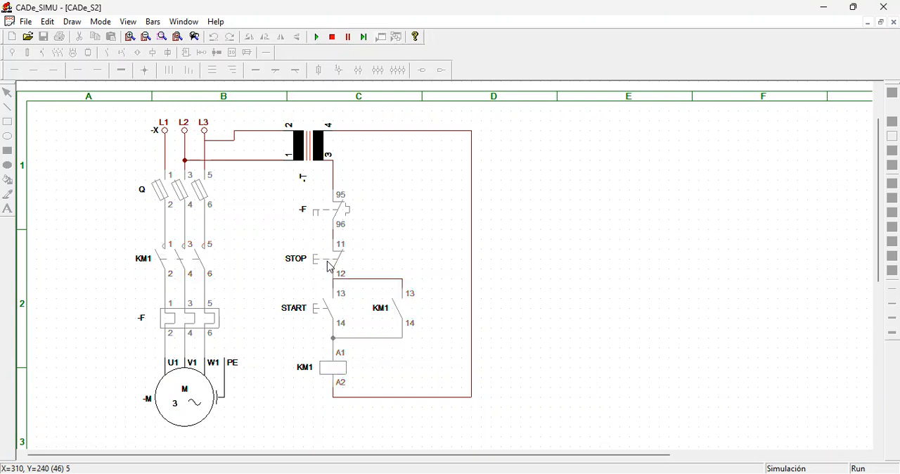
{"action": "left_click", "coordinate": [309, 318]}
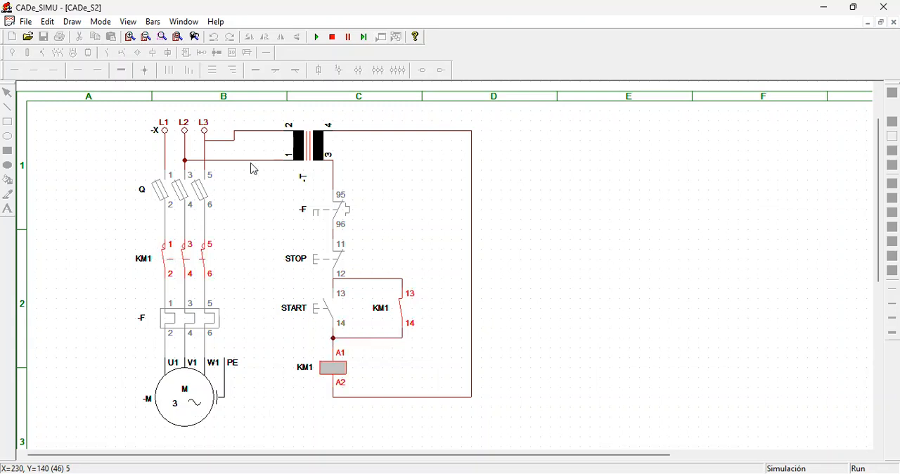
{"action": "left_click", "coordinate": [315, 259]}
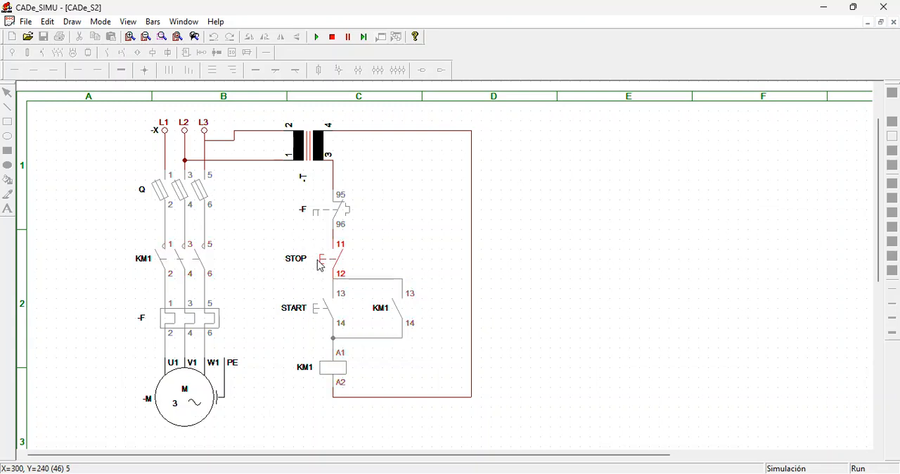
- Close fuse switch Q, test starting and stopping the motor twice with START and STOP, and end the simulation
{"action": "left_click", "coordinate": [188, 189]}
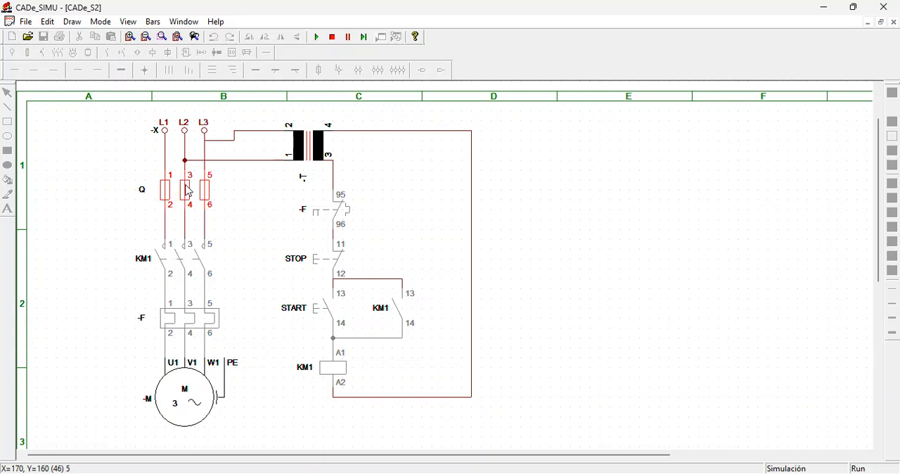
{"action": "left_click", "coordinate": [327, 310]}
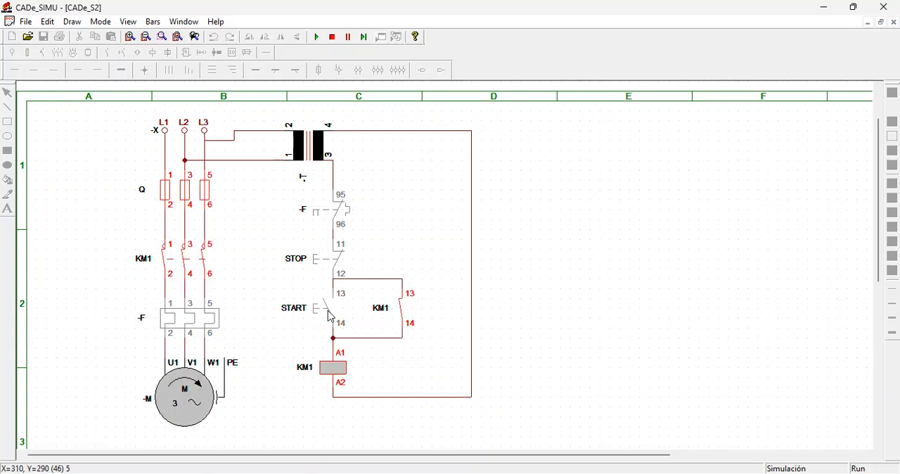
{"action": "left_click", "coordinate": [327, 262]}
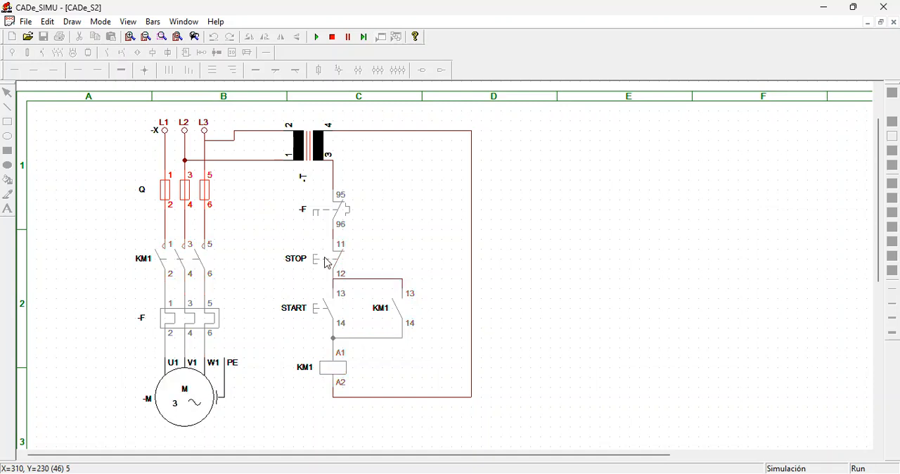
{"action": "left_click", "coordinate": [320, 309]}
{"action": "left_click", "coordinate": [327, 262]}
{"action": "left_click", "coordinate": [332, 37]}
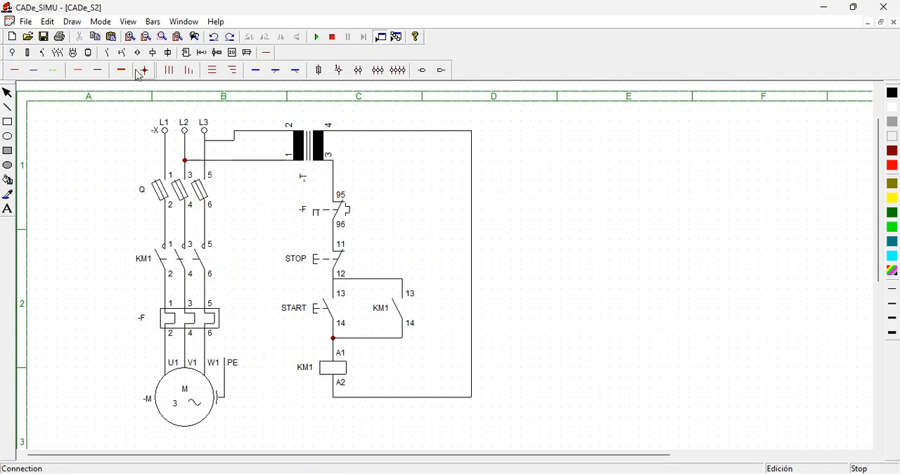
- Place two X1-X2 signal lamps side by side in columns D and E, level with the START pushbutton
{"action": "left_click", "coordinate": [26, 54]}
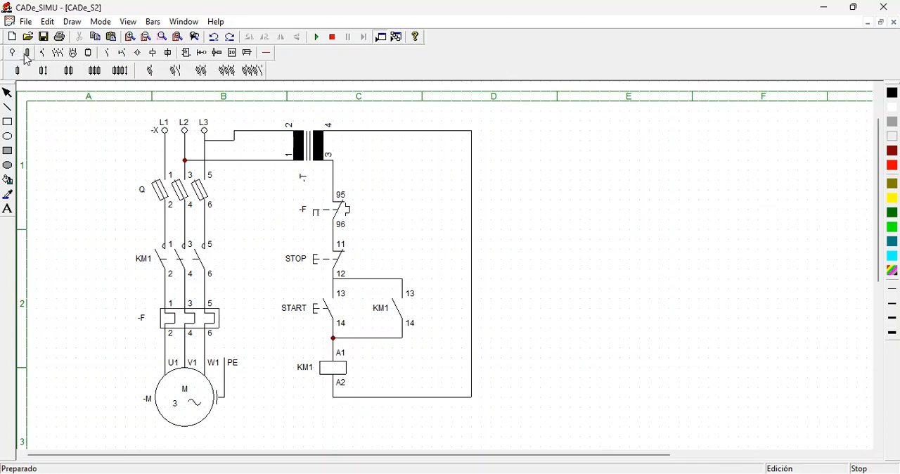
{"action": "left_click", "coordinate": [43, 53]}
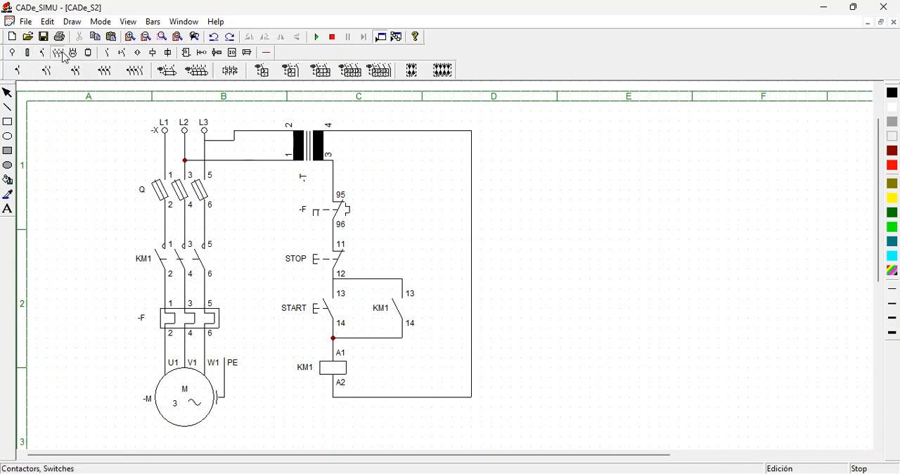
{"action": "left_click", "coordinate": [73, 54]}
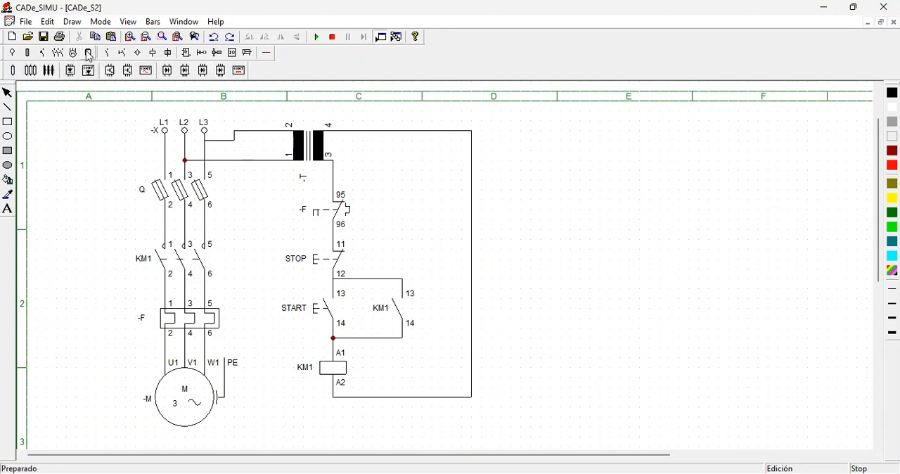
{"action": "left_click", "coordinate": [109, 53]}
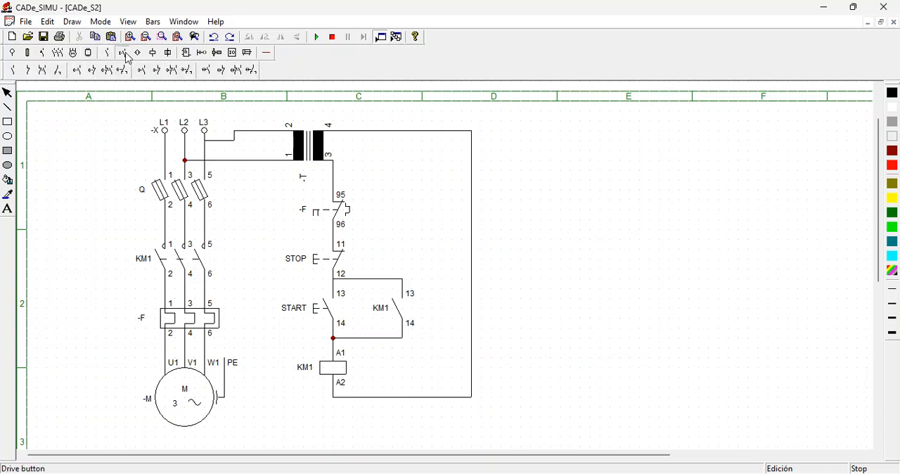
{"action": "left_click", "coordinate": [121, 52]}
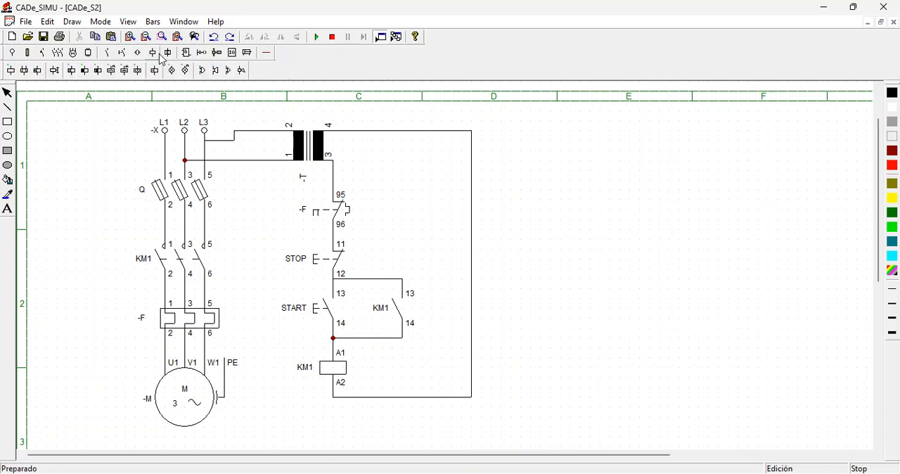
{"action": "left_click", "coordinate": [180, 73]}
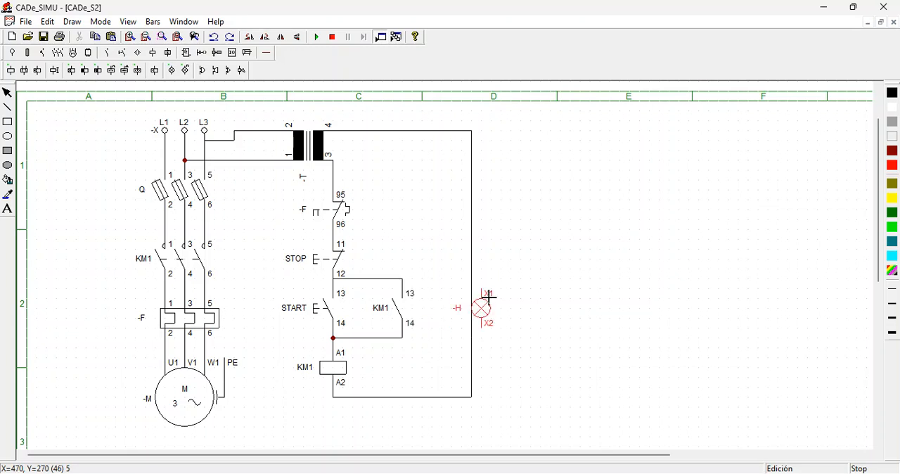
{"action": "left_click", "coordinate": [535, 296]}
{"action": "left_click", "coordinate": [596, 295]}
{"action": "key", "text": "Escape"}
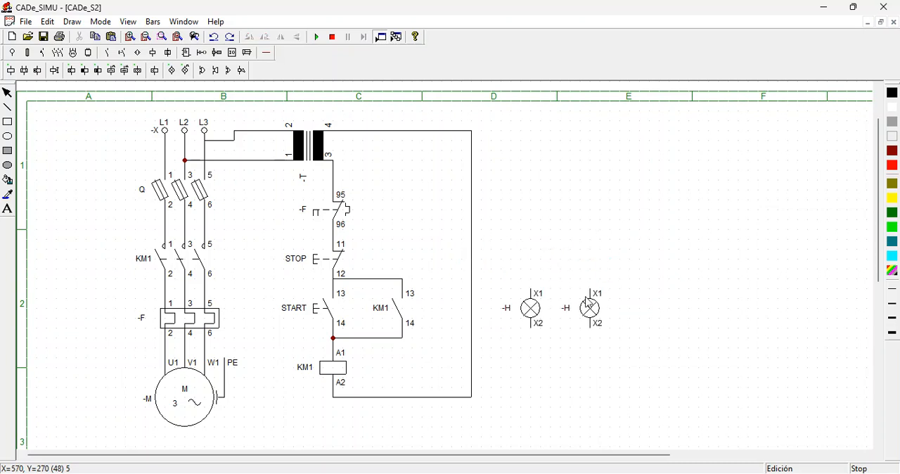
- Name the signal lamp in column D START and the one in column E STOP
{"action": "left_click", "coordinate": [515, 315]}
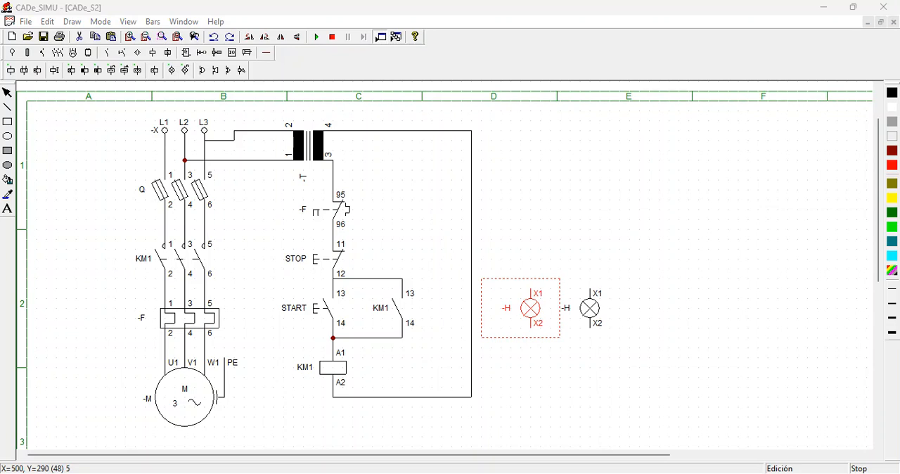
{"action": "left_click", "coordinate": [352, 184]}
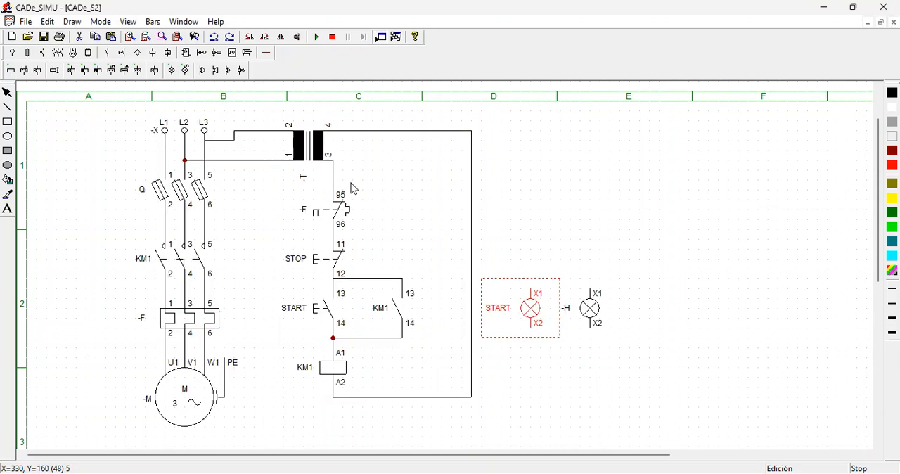
{"action": "left_click", "coordinate": [567, 303]}
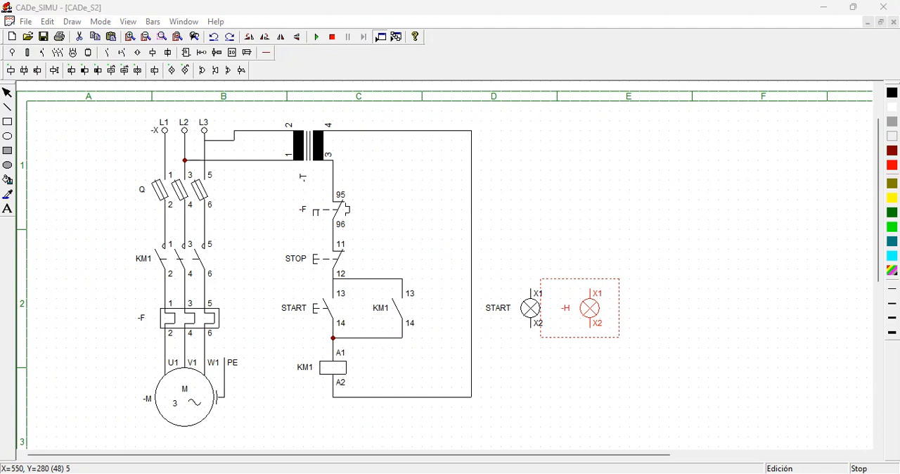
{"action": "left_click", "coordinate": [366, 181]}
{"action": "left_click", "coordinate": [689, 310]}
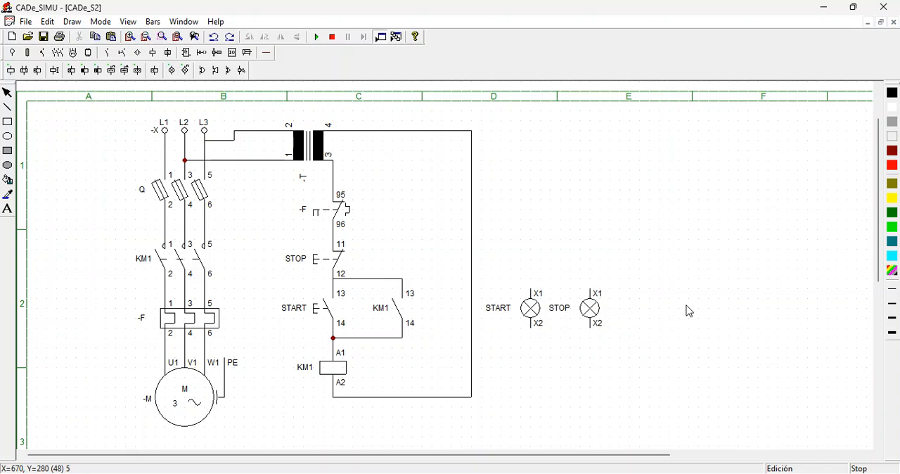
- Place a normally open 13-14 auxiliary contact directly above the START signal lamp
{"action": "left_click", "coordinate": [592, 316]}
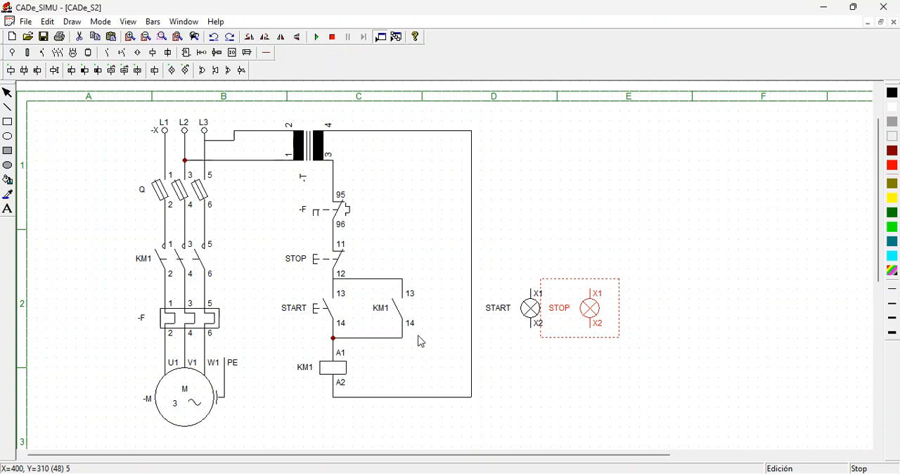
{"action": "left_click", "coordinate": [530, 308]}
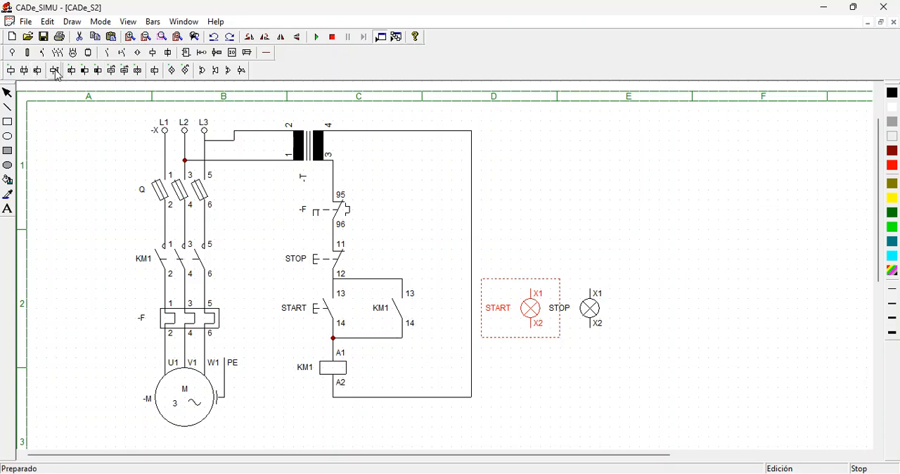
{"action": "left_click", "coordinate": [102, 54]}
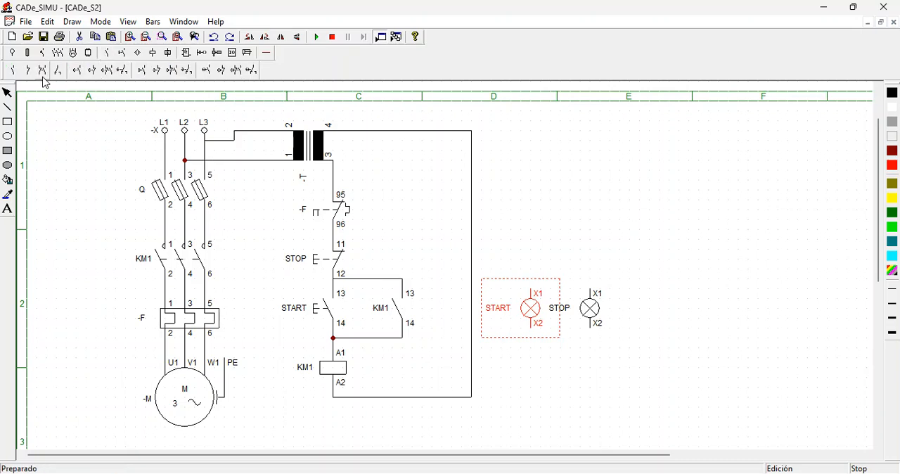
{"action": "left_click", "coordinate": [14, 71]}
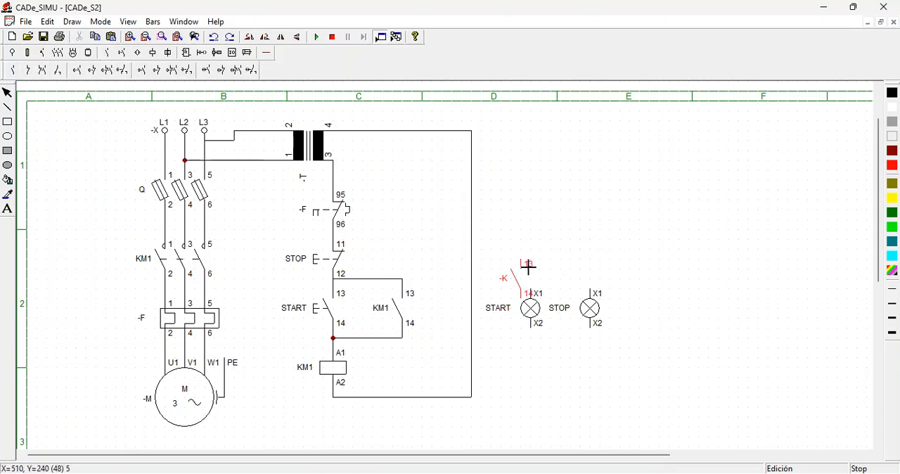
{"action": "left_click", "coordinate": [536, 230]}
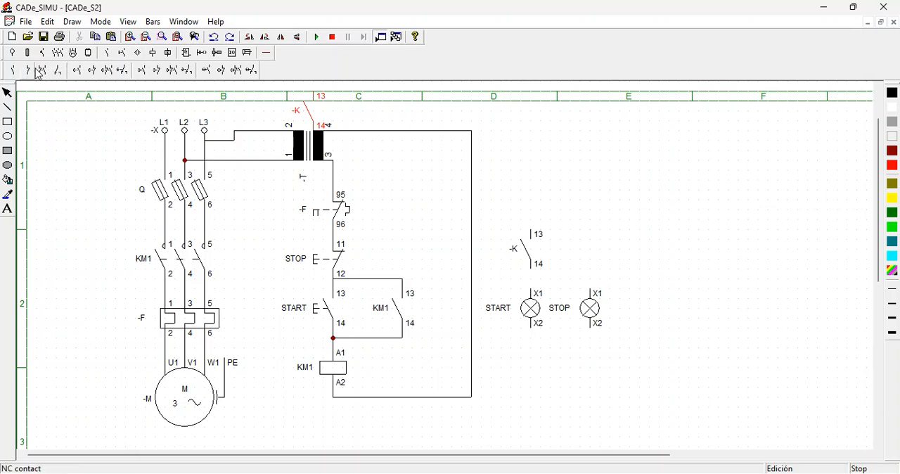
- Delete the vertical return wire joining the line from transformer terminal 4 to the line from coil terminal A2
{"action": "left_click", "coordinate": [266, 53]}
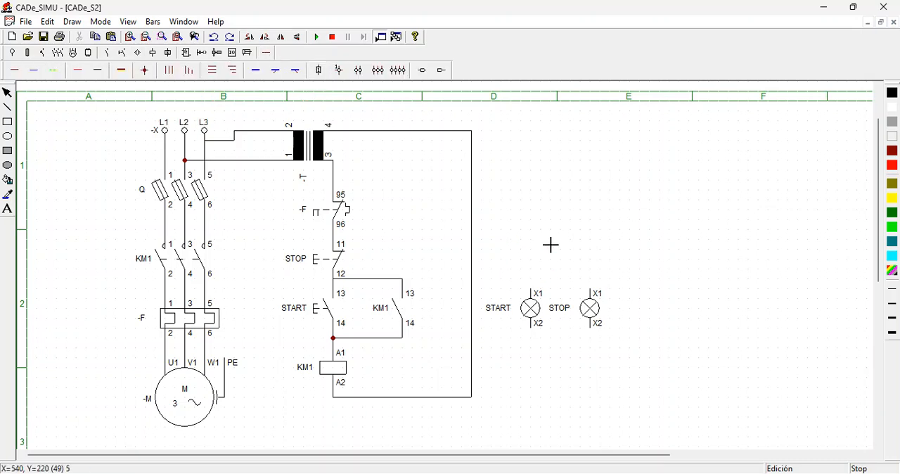
{"action": "key", "text": "Escape"}
{"action": "left_click", "coordinate": [474, 213]}
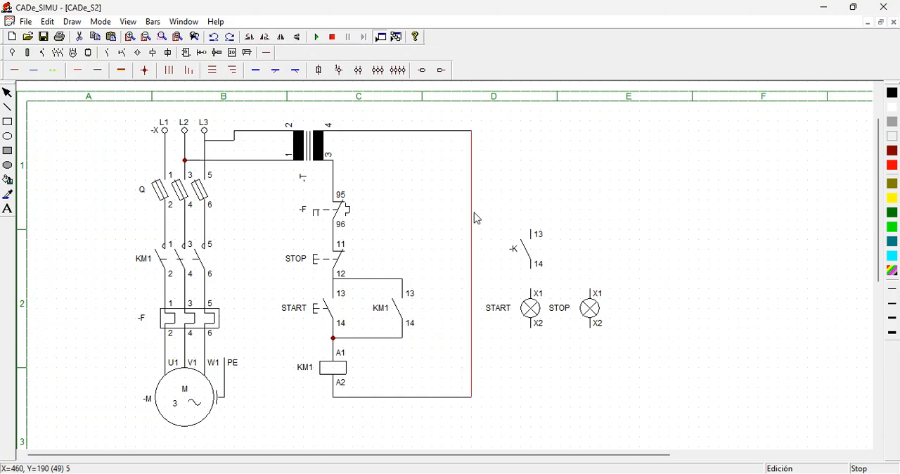
{"action": "key", "text": "Delete"}
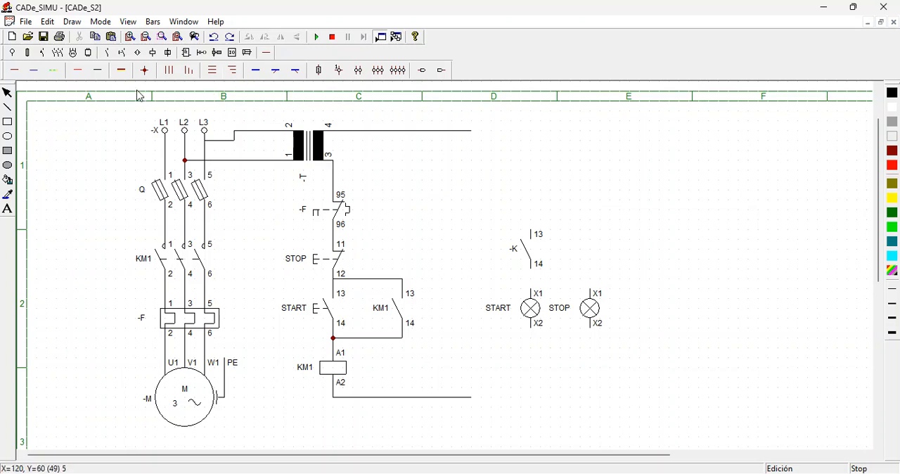
- Wire transformer terminal 3 to terminal 13 of the contact in column D, and terminal 14 to X1 of the START lamp
{"action": "left_click", "coordinate": [99, 72]}
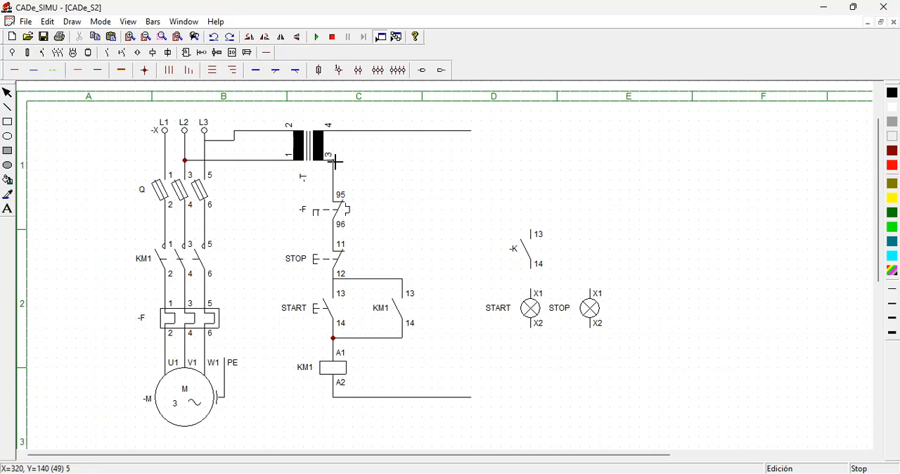
{"action": "mouse_move", "coordinate": [334, 161]}
{"action": "left_mouse_down"}
{"action": "mouse_move", "coordinate": [528, 177]}
{"action": "mouse_move", "coordinate": [532, 167]}
{"action": "mouse_move", "coordinate": [532, 232]}
{"action": "left_mouse_up"}
{"action": "left_click_drag", "start_coordinate": [535, 270], "coordinate": [534, 284]}
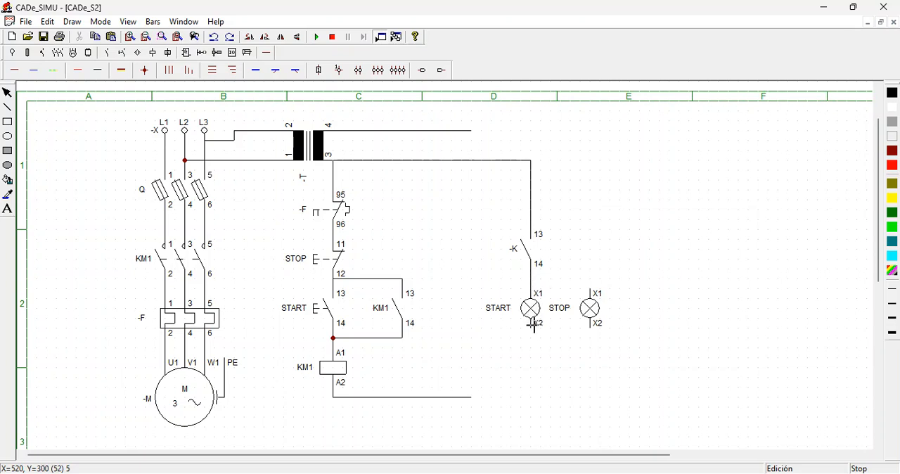
- Wire the START lamp's X2 to the coil's A2 line and extend that line around through column F to transformer terminal 4's line
{"action": "mouse_move", "coordinate": [532, 325]}
{"action": "left_mouse_down"}
{"action": "mouse_move", "coordinate": [527, 406]}
{"action": "mouse_move", "coordinate": [530, 398]}
{"action": "left_mouse_up"}
{"action": "left_click_drag", "start_coordinate": [521, 398], "coordinate": [477, 399]}
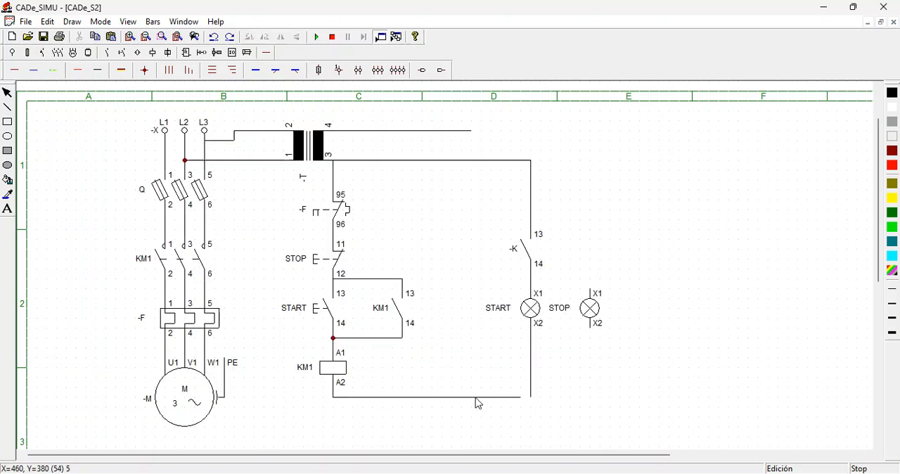
{"action": "left_click", "coordinate": [98, 70]}
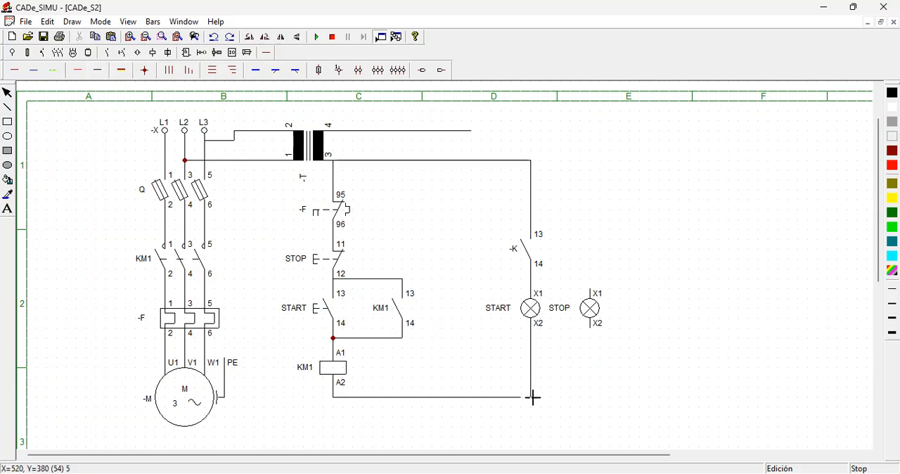
{"action": "left_click_drag", "start_coordinate": [522, 397], "coordinate": [523, 398]}
{"action": "left_click_drag", "start_coordinate": [532, 398], "coordinate": [718, 397]}
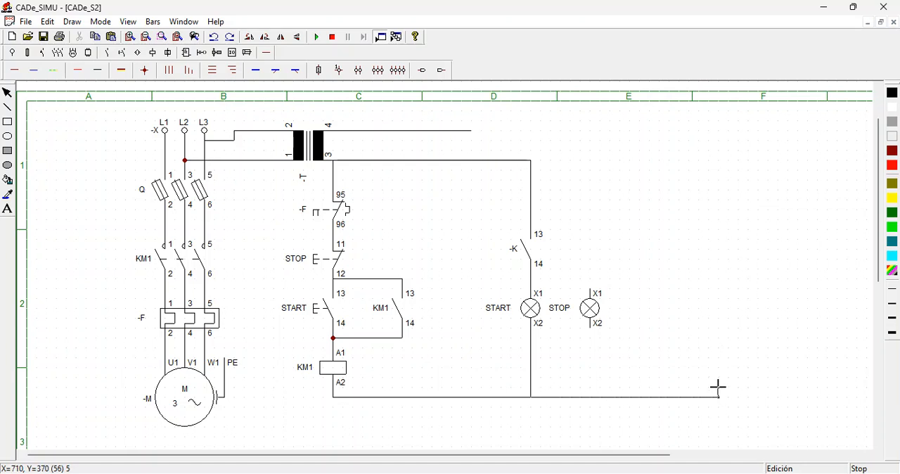
{"action": "left_click", "coordinate": [718, 133]}
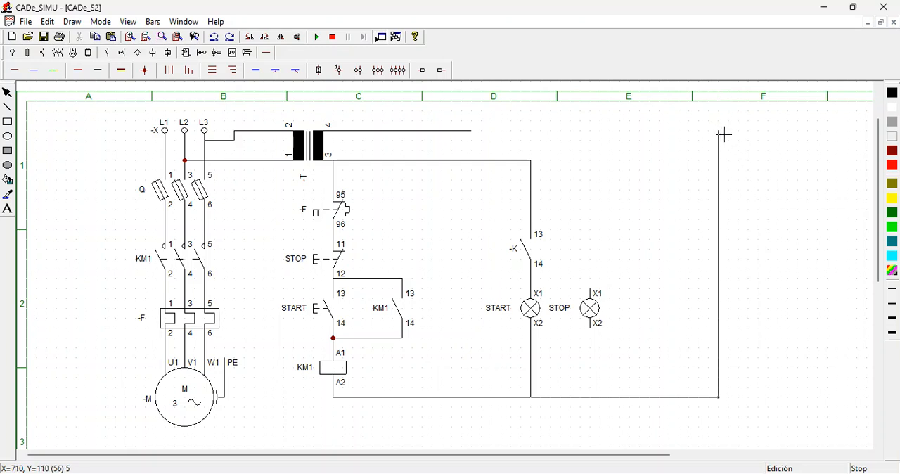
{"action": "left_click_drag", "start_coordinate": [718, 132], "coordinate": [466, 131]}
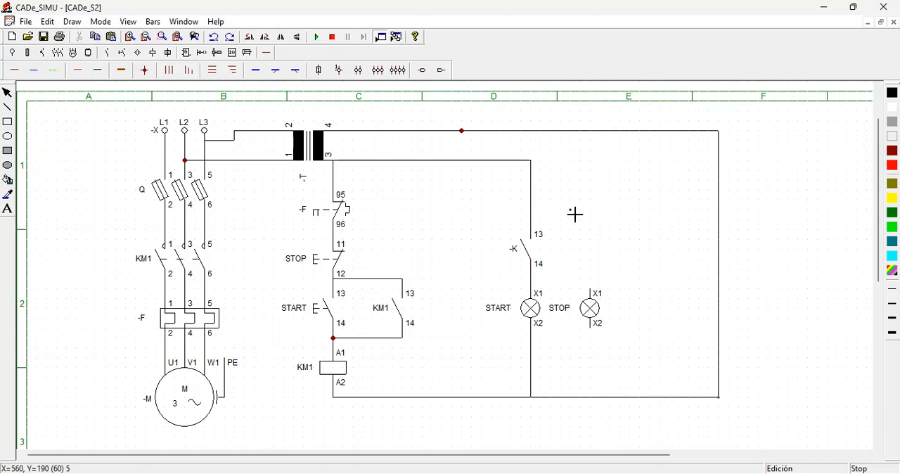
- Name the contact above the START lamp KM1 and place a normally closed 11-12 contact above the STOP lamp
{"action": "left_click", "coordinate": [518, 256]}
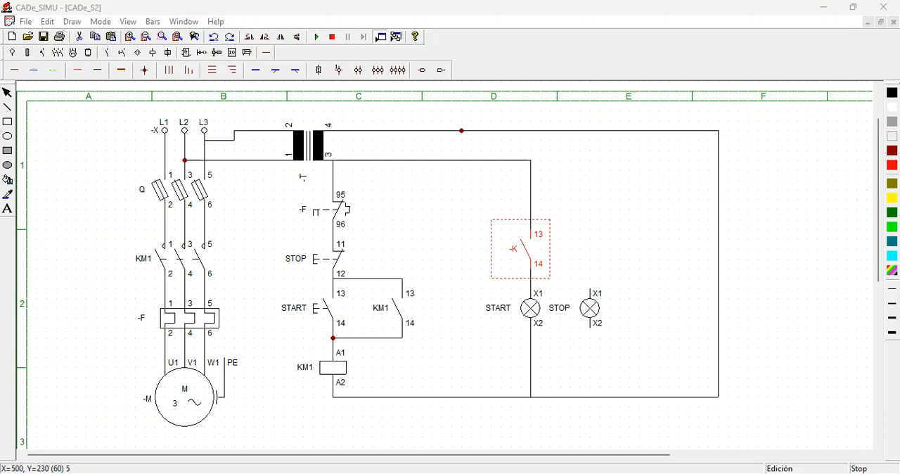
{"action": "left_click", "coordinate": [385, 189]}
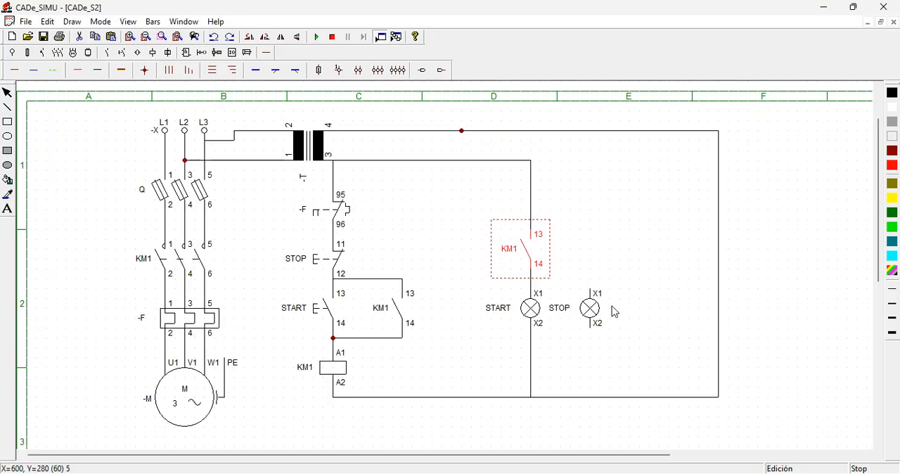
{"action": "left_click", "coordinate": [108, 53]}
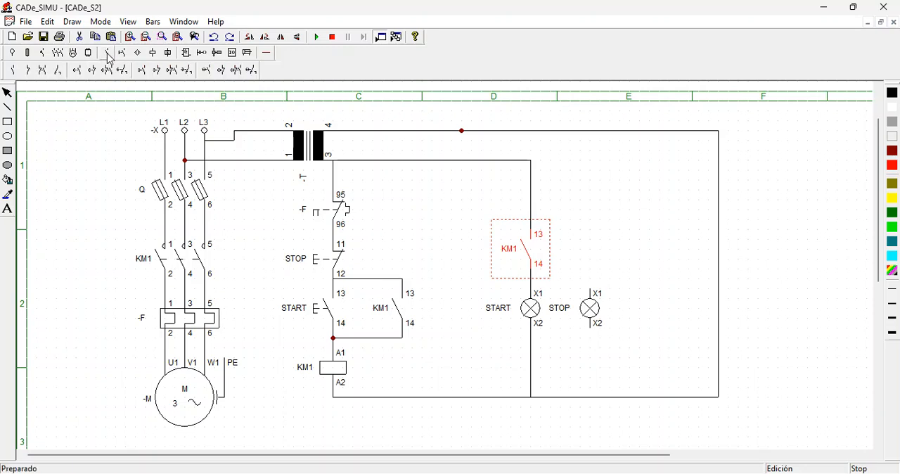
{"action": "left_click", "coordinate": [27, 70]}
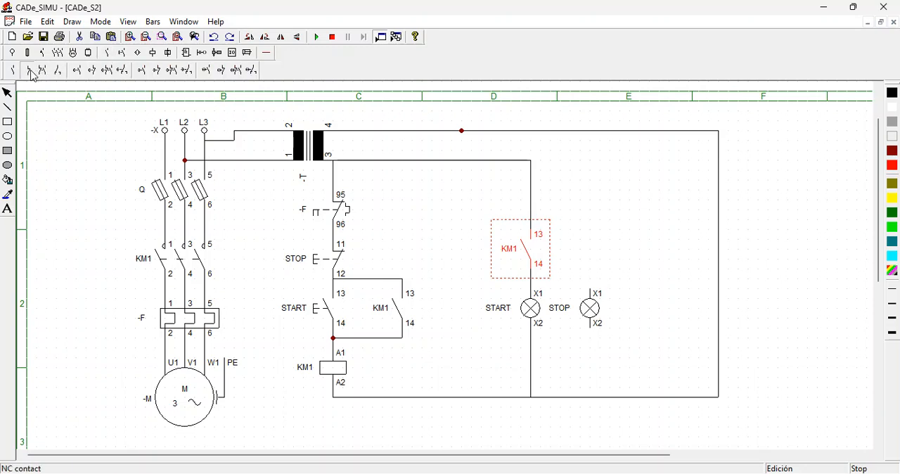
{"action": "left_click", "coordinate": [592, 230]}
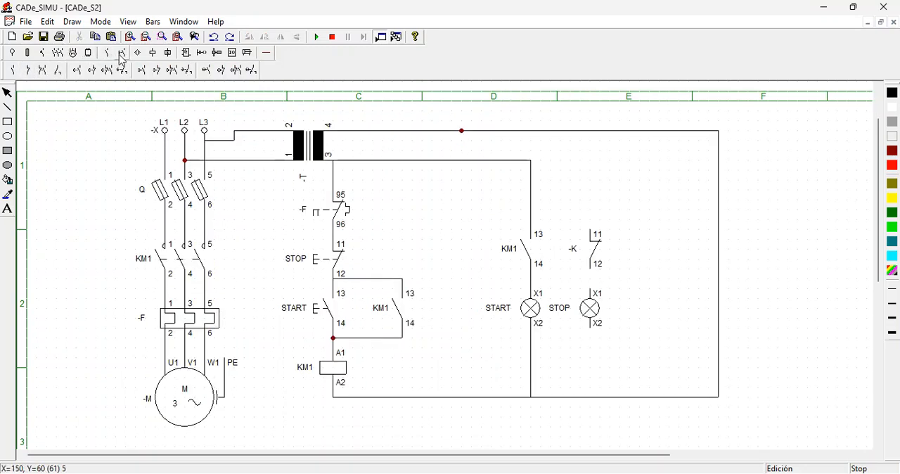
- Wire the STOP lamp and its normally closed contact between the coil's A2 line and transformer terminal 4's line, and name the contact KM1
{"action": "left_click", "coordinate": [269, 54]}
{"action": "left_click", "coordinate": [96, 74]}
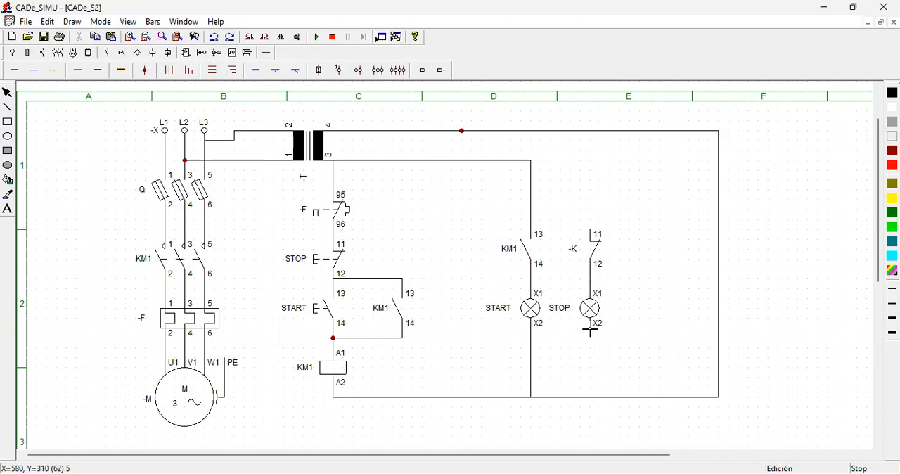
{"action": "left_click_drag", "start_coordinate": [590, 334], "coordinate": [592, 398]}
{"action": "left_click_drag", "start_coordinate": [591, 230], "coordinate": [593, 134]}
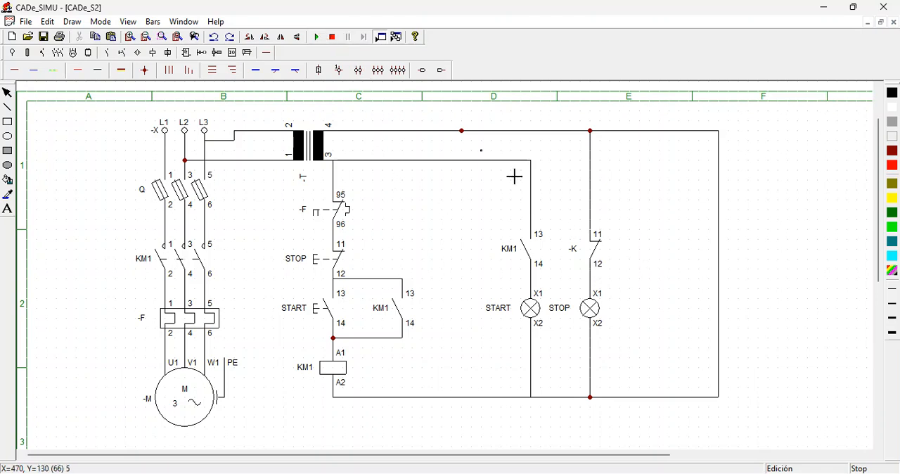
{"action": "key", "text": "Escape"}
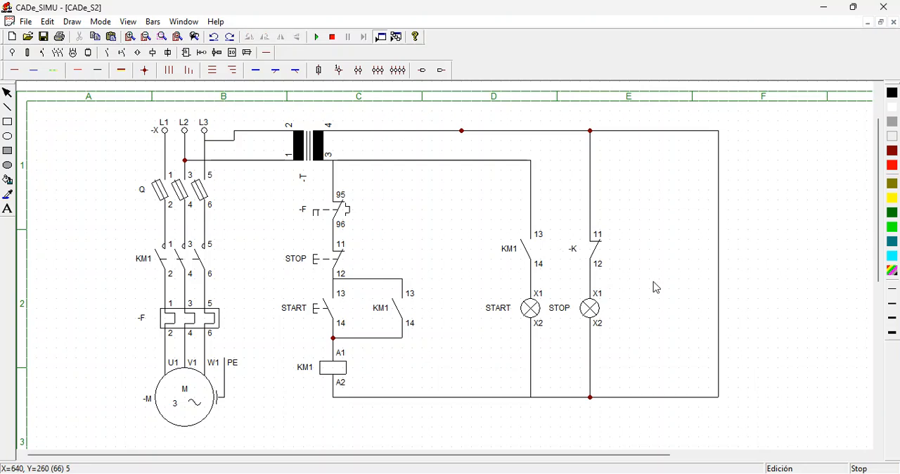
{"action": "left_click", "coordinate": [580, 251]}
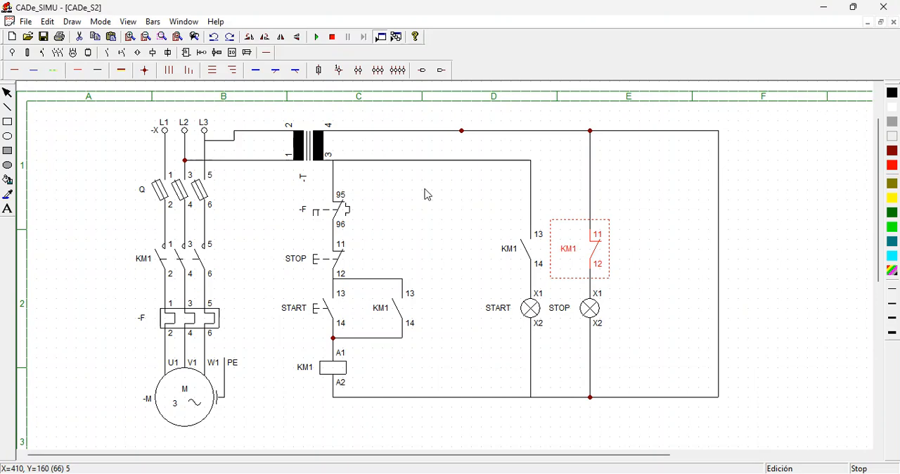
- Simulate the circuit with fuse switch Q closed, operate START and STOP to check the lamps, and end the simulation
{"action": "left_click", "coordinate": [317, 38]}
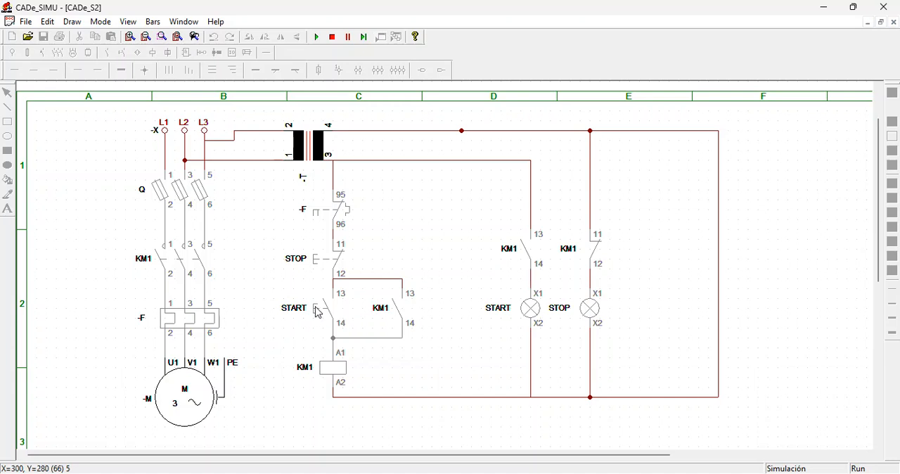
{"action": "left_click", "coordinate": [182, 199]}
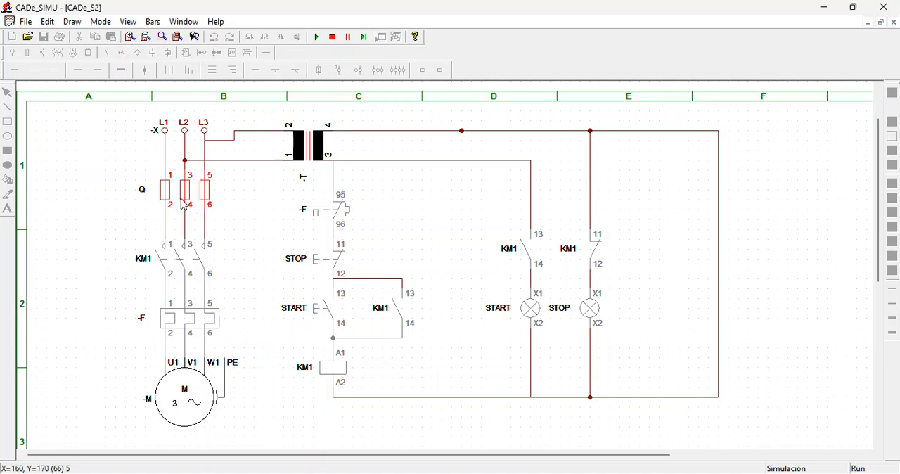
{"action": "left_click", "coordinate": [334, 312]}
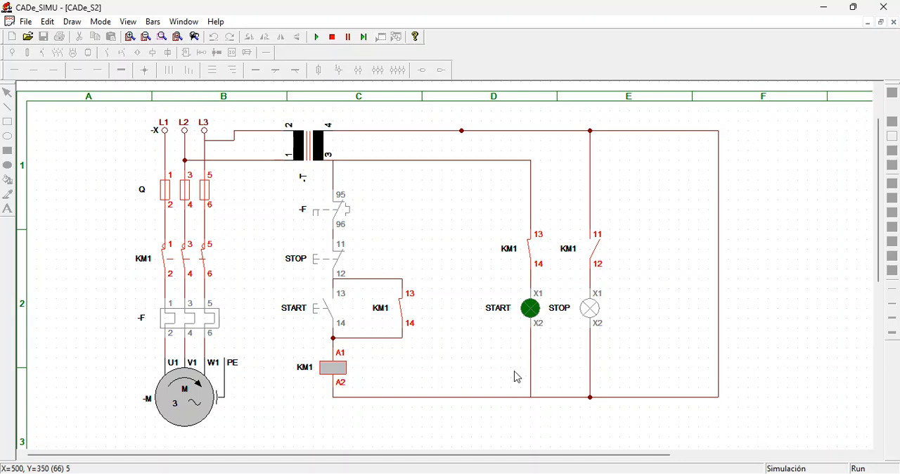
{"action": "left_click", "coordinate": [331, 262]}
{"action": "left_click", "coordinate": [332, 36]}
{"action": "left_click", "coordinate": [599, 317]}
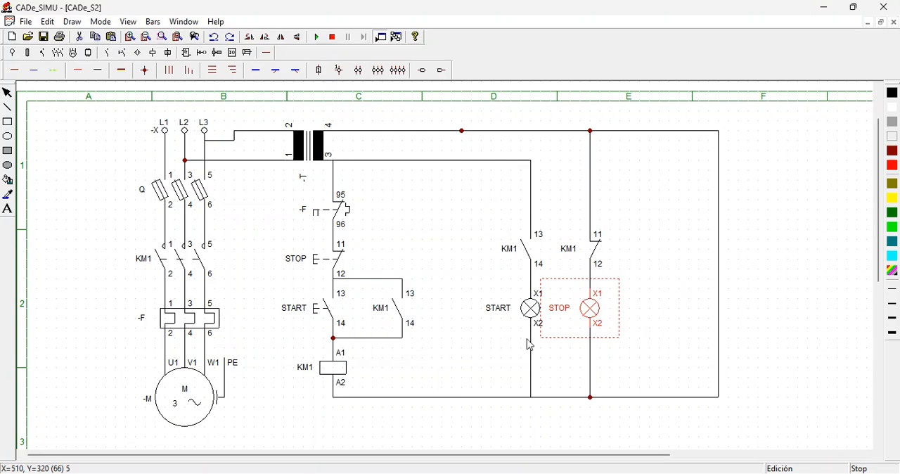
- Run the simulation again with fuse switch Q open, operate START and STOP to check both lamps, and end it
{"action": "left_click", "coordinate": [318, 38]}
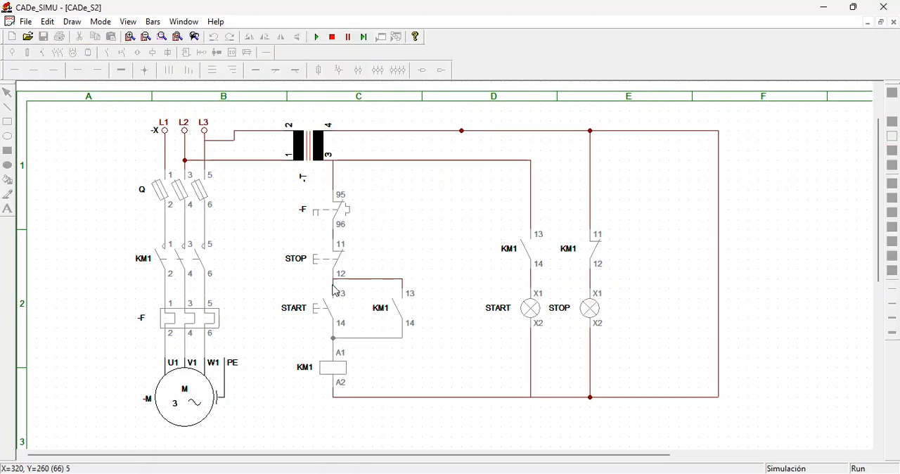
{"action": "left_click", "coordinate": [317, 310]}
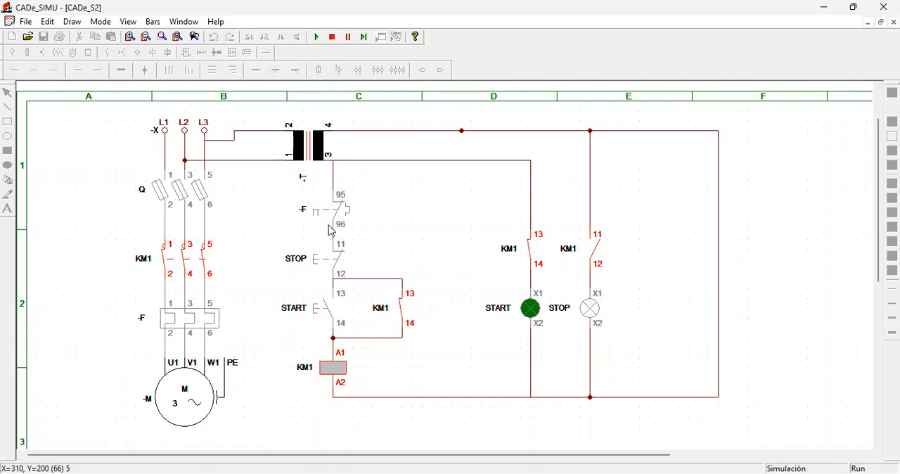
{"action": "left_click", "coordinate": [326, 265]}
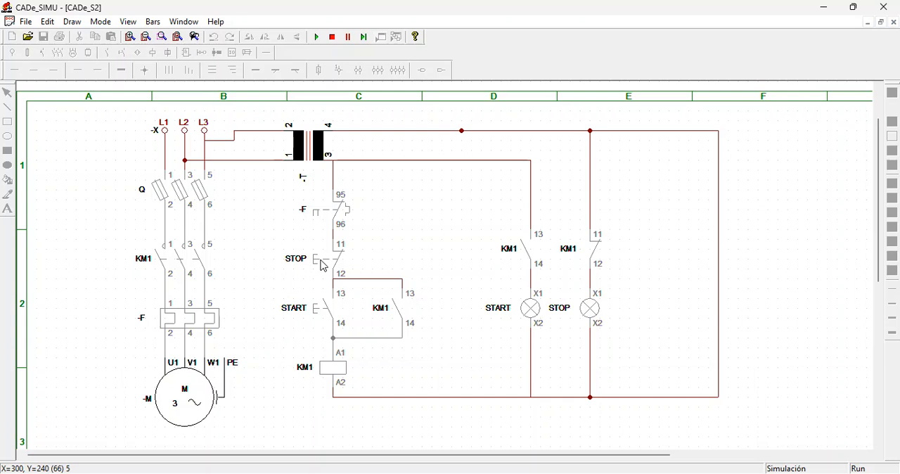
{"action": "left_click", "coordinate": [335, 39]}
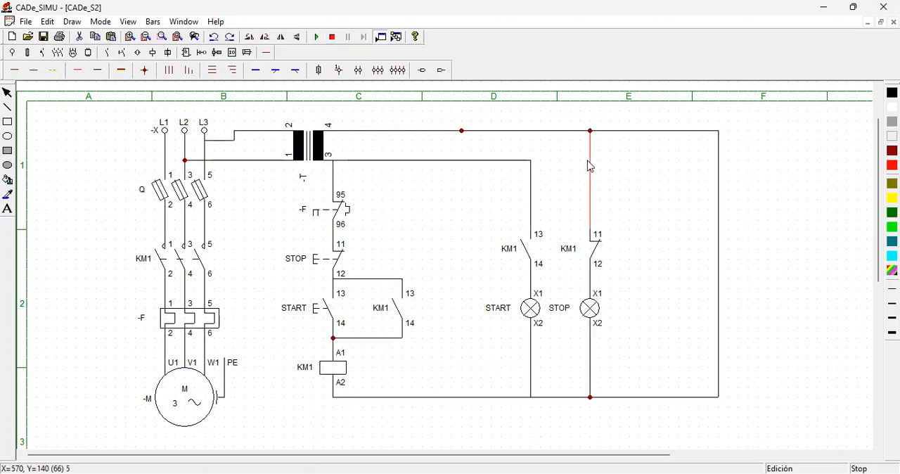
- Replace the wire above the STOP lamp's KM1 contact with one from terminal 11 to the line from transformer terminal 3
{"action": "key", "text": "Delete"}
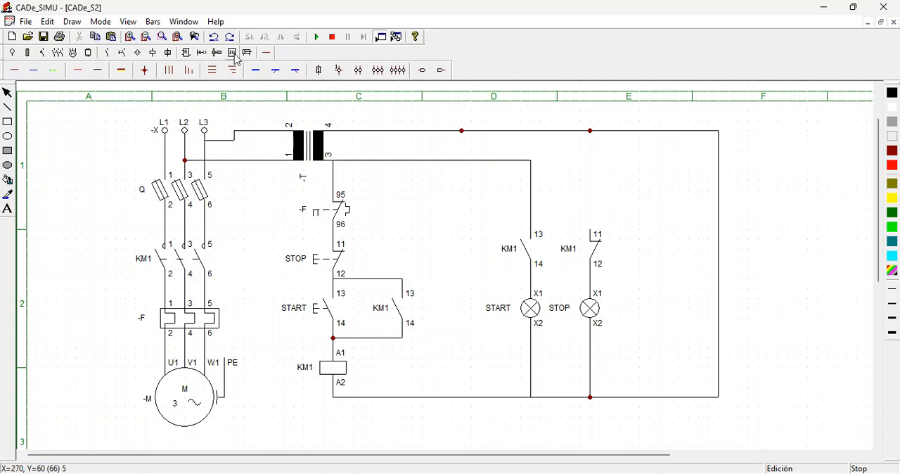
{"action": "left_click", "coordinate": [98, 70]}
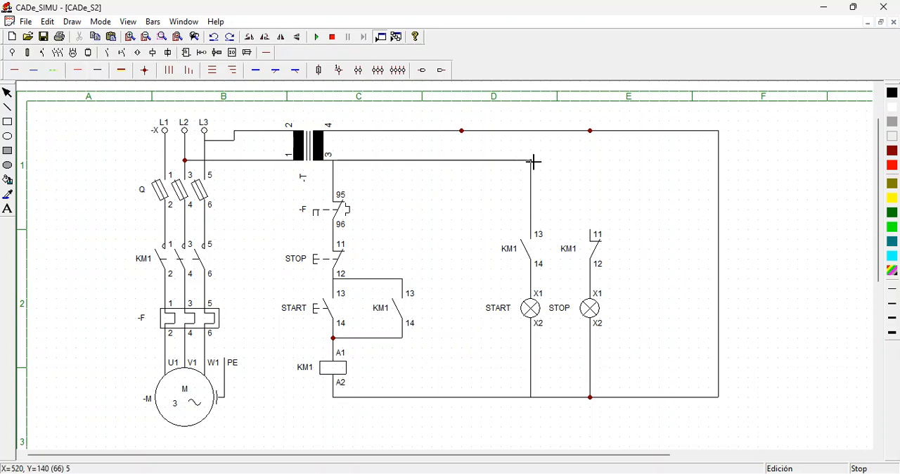
{"action": "mouse_move", "coordinate": [535, 162]}
{"action": "left_mouse_down"}
{"action": "mouse_move", "coordinate": [592, 167]}
{"action": "mouse_move", "coordinate": [598, 232]}
{"action": "left_mouse_up"}
- Simulate the corrected circuit, close fuse switch Q, and test the lamps by operating START, STOP and START again
{"action": "left_click", "coordinate": [316, 37]}
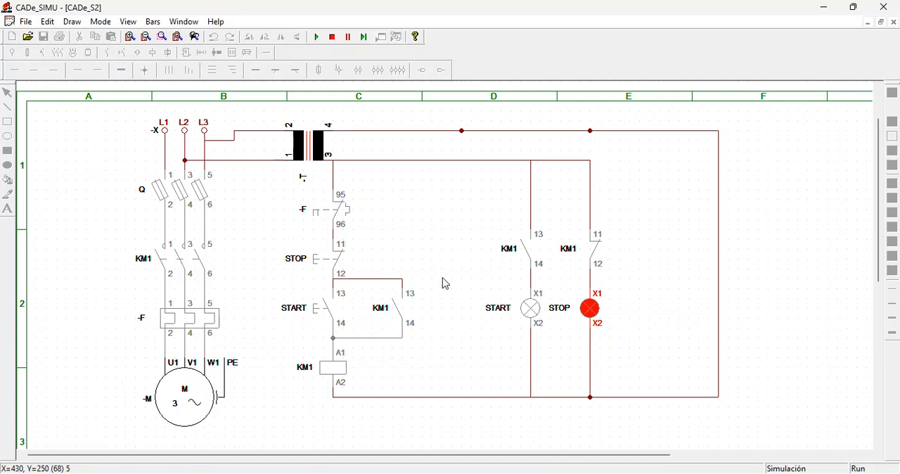
{"action": "left_click", "coordinate": [193, 182]}
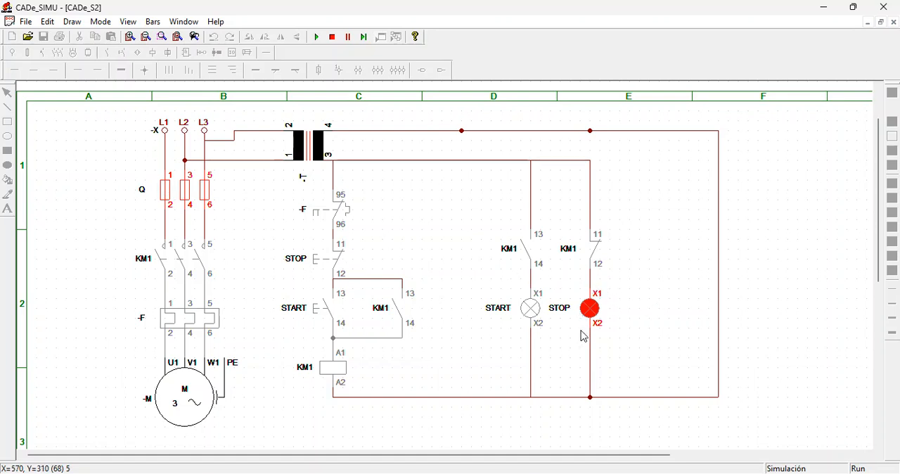
{"action": "left_click", "coordinate": [323, 311]}
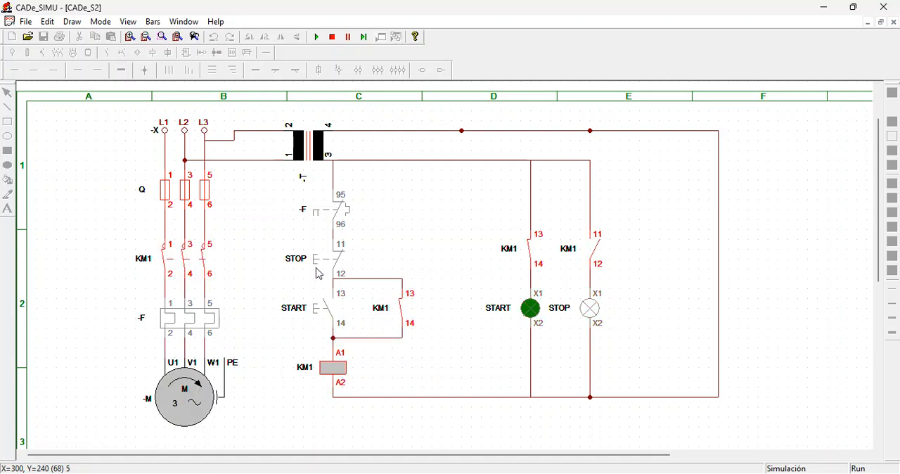
{"action": "left_click", "coordinate": [318, 273]}
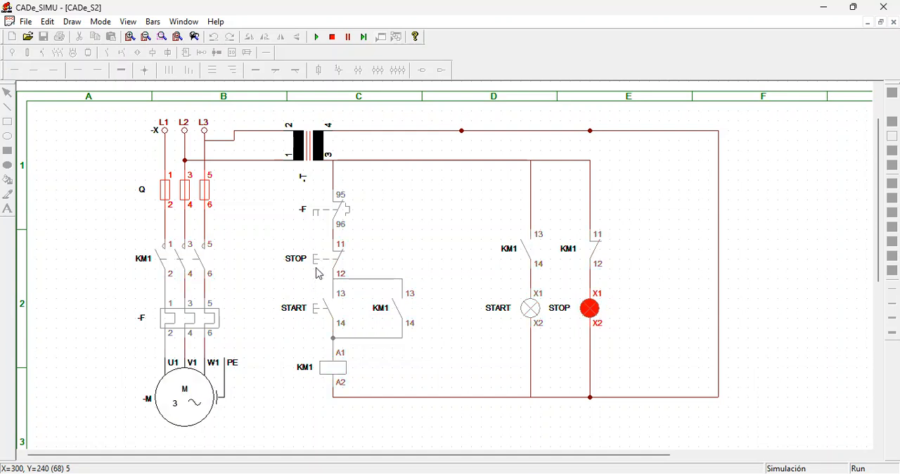
{"action": "left_click", "coordinate": [319, 316]}
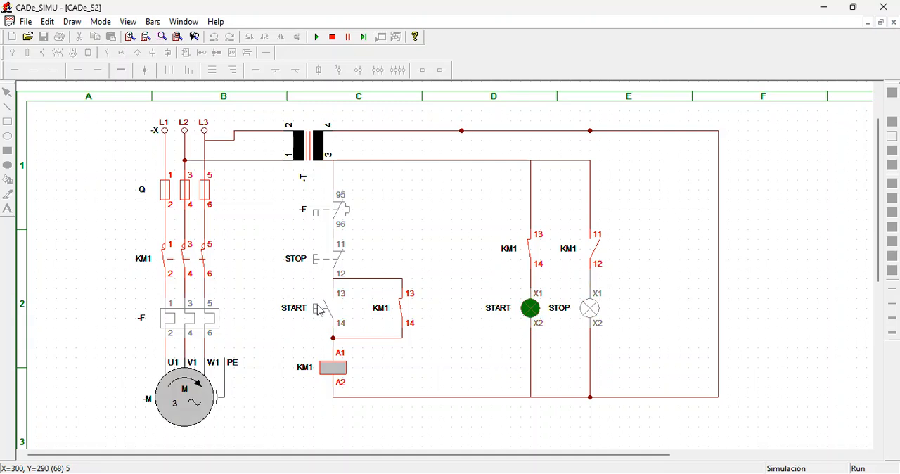
- Operate STOP in the running simulation to test the STOP lamp, and end the simulation
{"action": "left_click", "coordinate": [317, 265]}
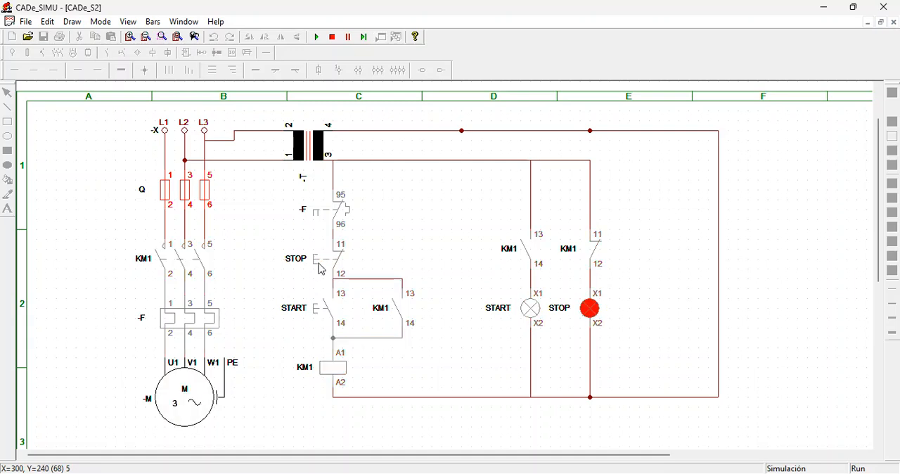
{"action": "left_click", "coordinate": [332, 36]}
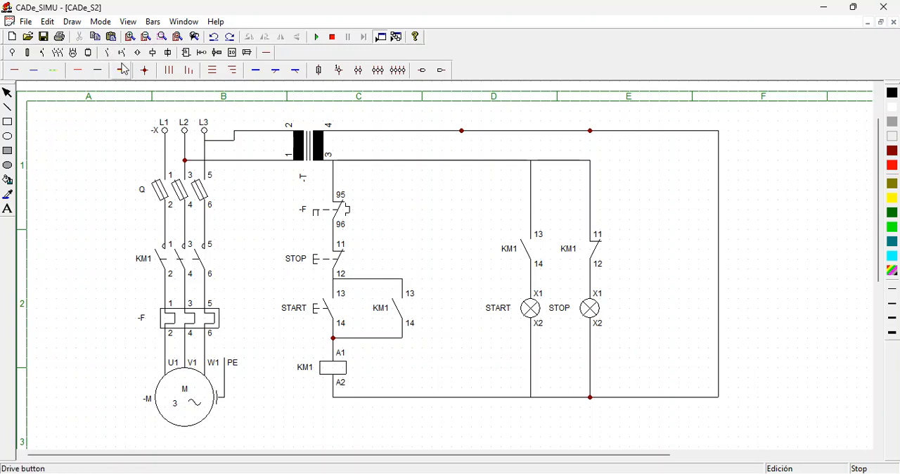
- Place a normally open auxiliary contact (97-98) of thermal relay -F beside the STOP lamp's KM1 contact, level with it
{"action": "left_click", "coordinate": [108, 53]}
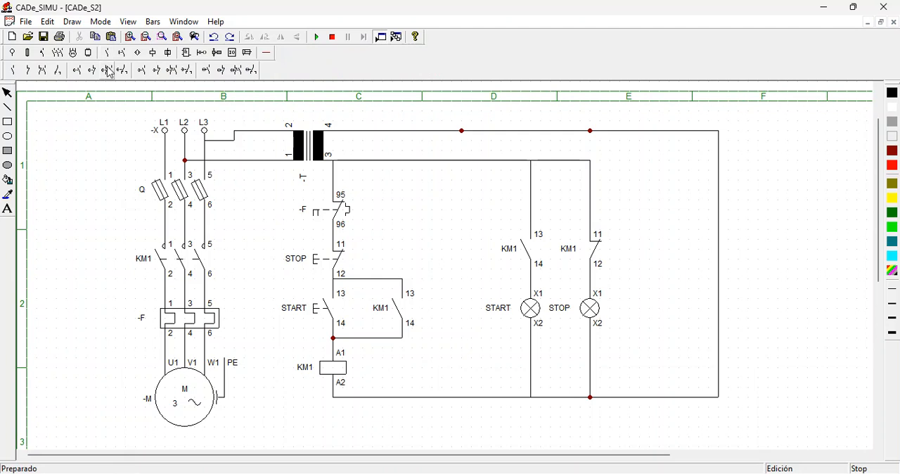
{"action": "left_click", "coordinate": [123, 53]}
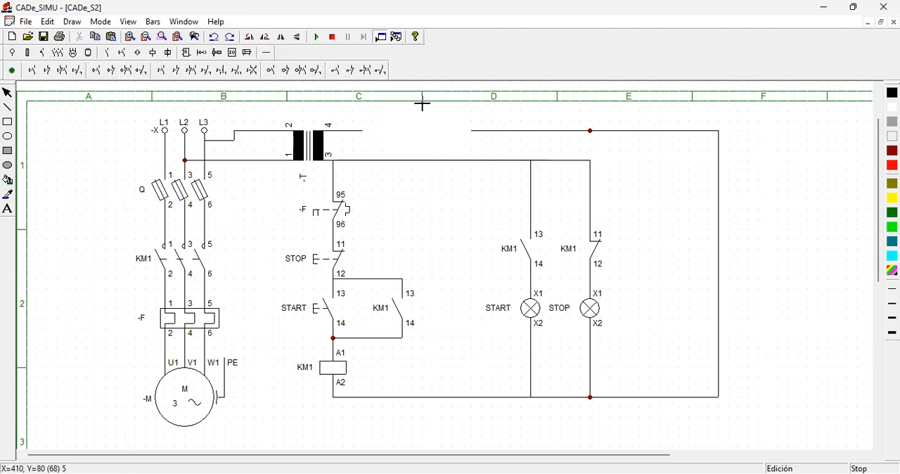
{"action": "left_click", "coordinate": [336, 73]}
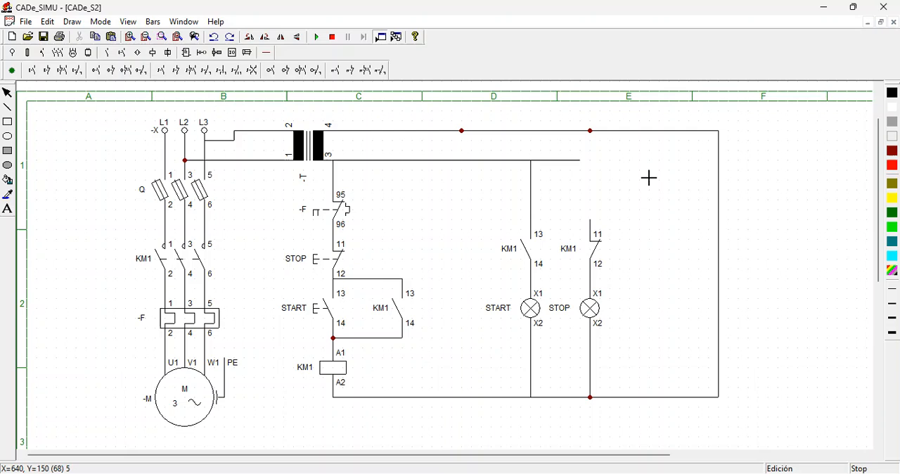
{"action": "left_click", "coordinate": [656, 232]}
{"action": "key", "text": "Escape"}
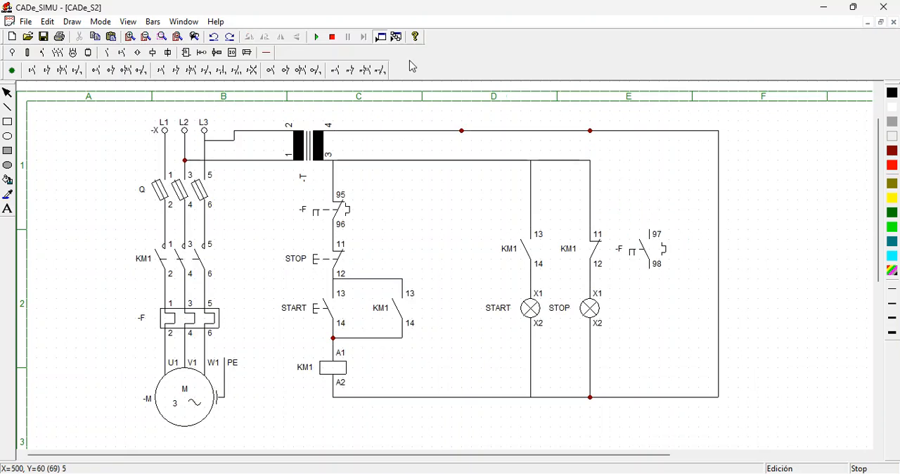
- Place a signal lamp directly below the 97-98 contact of -F and name it SC
{"action": "left_click", "coordinate": [152, 52]}
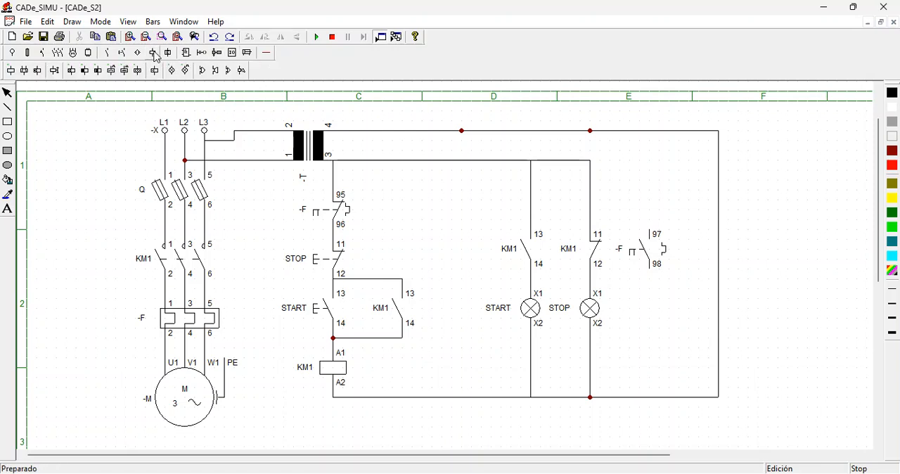
{"action": "left_click", "coordinate": [171, 70]}
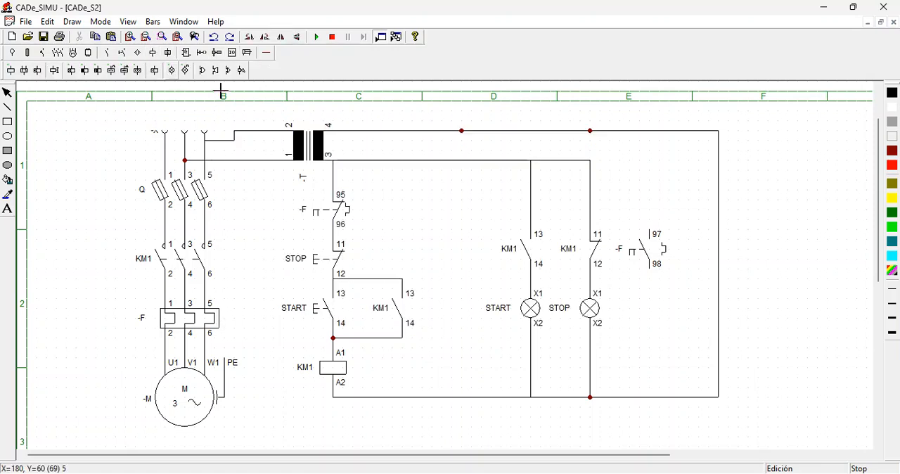
{"action": "left_click", "coordinate": [650, 294]}
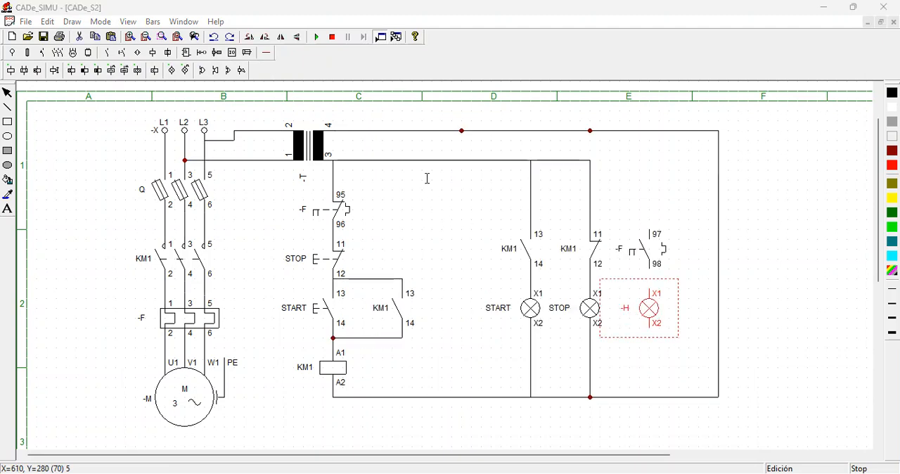
{"action": "key", "text": "Return"}
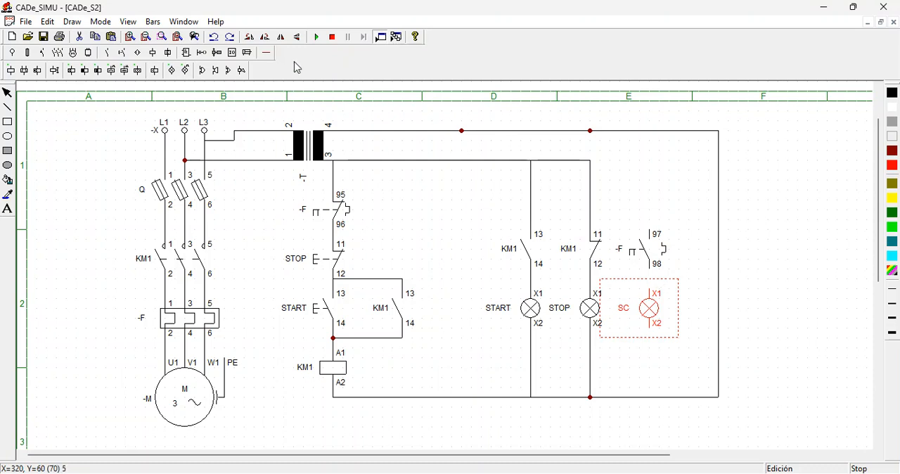
- Wire terminal 98 to SC lamp X1, X2 to the lower common line, and terminal 97 to the line from transformer terminal 3
{"action": "left_click", "coordinate": [266, 53]}
{"action": "left_click", "coordinate": [653, 274]}
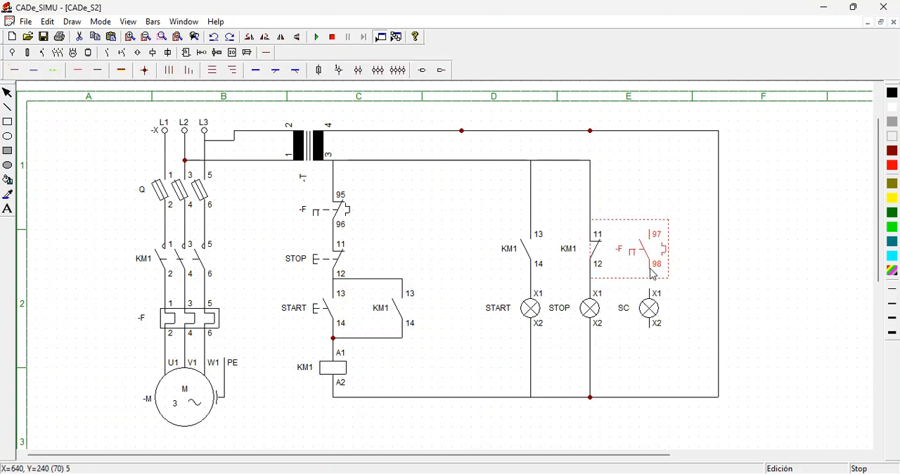
{"action": "left_click", "coordinate": [101, 74]}
{"action": "left_click_drag", "start_coordinate": [650, 276], "coordinate": [652, 289]}
{"action": "left_click_drag", "start_coordinate": [651, 332], "coordinate": [653, 397]}
{"action": "left_click_drag", "start_coordinate": [651, 234], "coordinate": [651, 162]}
{"action": "left_click_drag", "start_coordinate": [649, 162], "coordinate": [592, 162]}
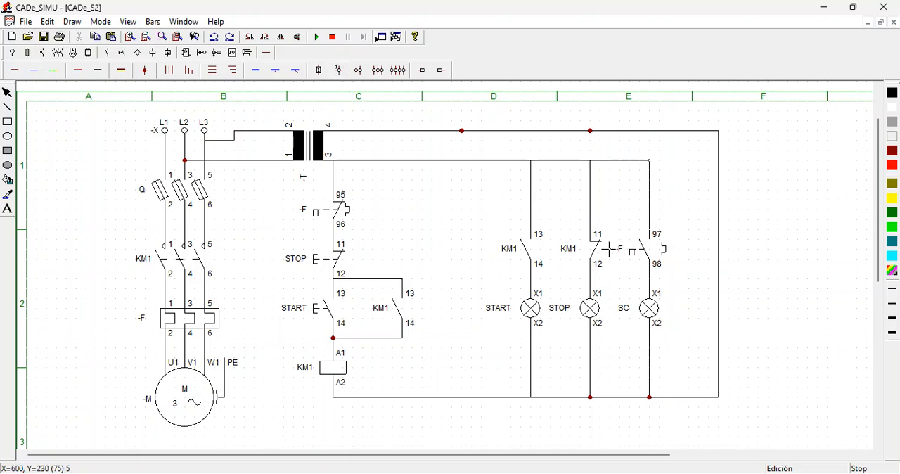
{"action": "left_click", "coordinate": [645, 309]}
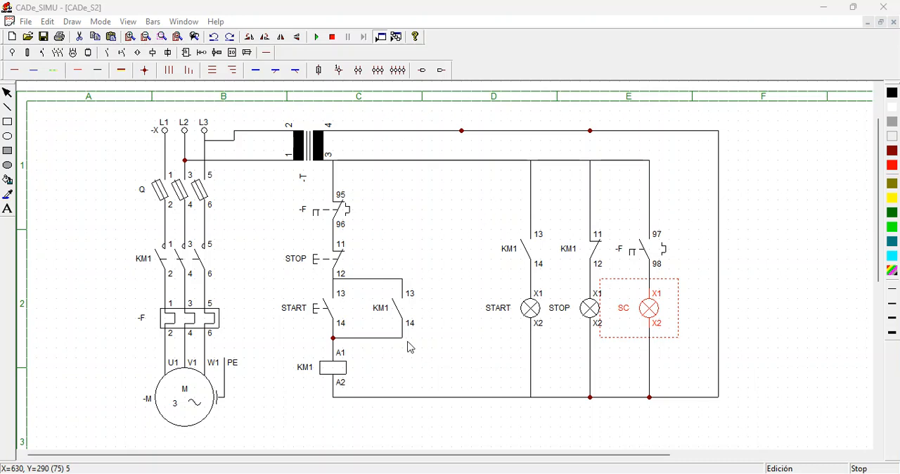
- Simulate the circuit, close fuse switch Q, and operate START and STOP twice to check the signal lamps
{"action": "left_click", "coordinate": [317, 38]}
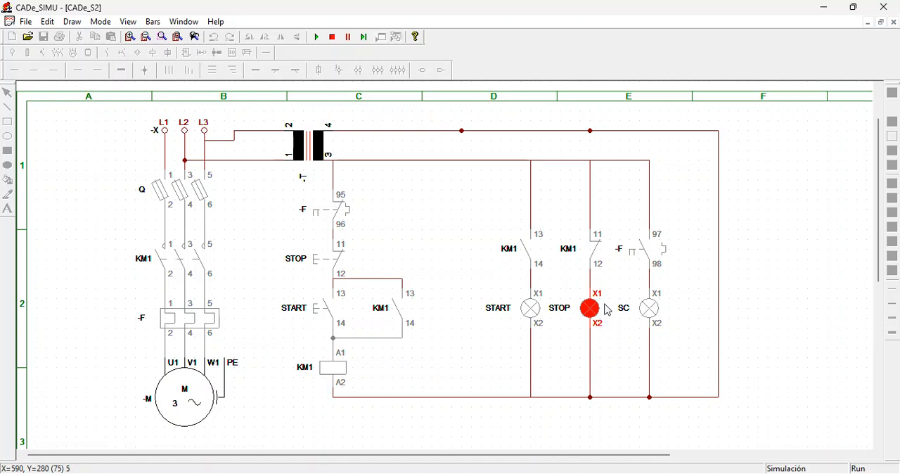
{"action": "left_click", "coordinate": [182, 188]}
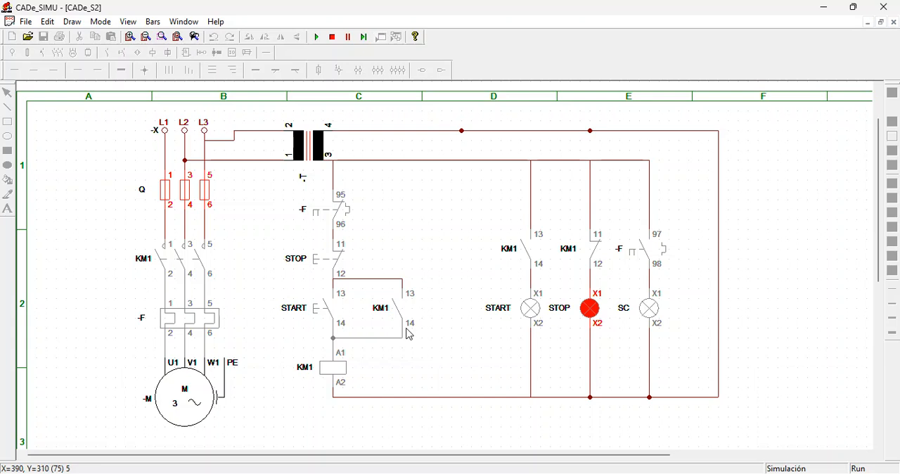
{"action": "left_click", "coordinate": [310, 312]}
{"action": "left_click", "coordinate": [324, 268]}
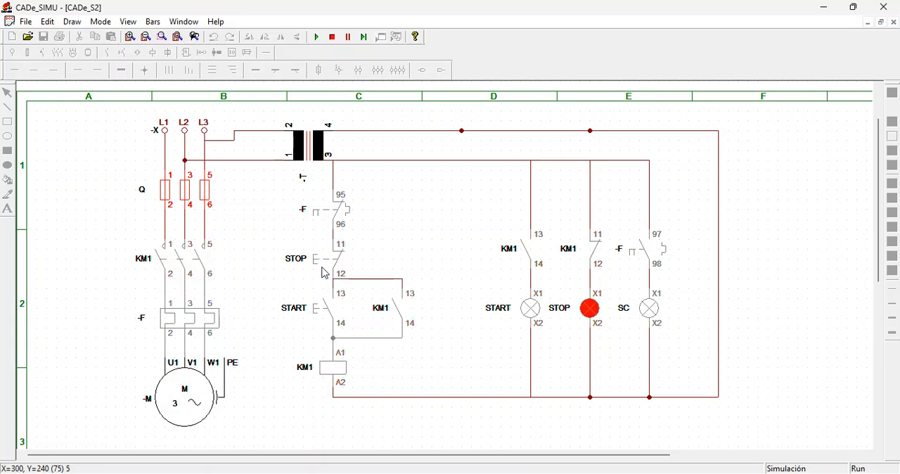
{"action": "left_click", "coordinate": [322, 316]}
{"action": "left_click", "coordinate": [324, 269]}
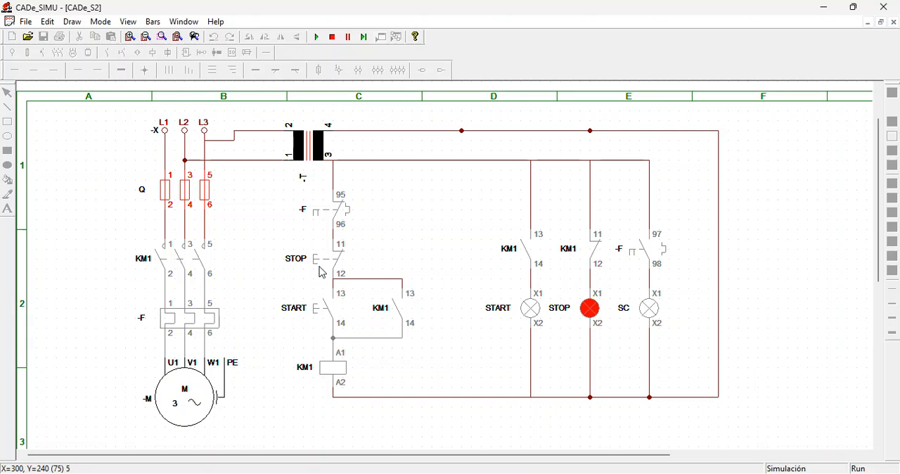
- Restart the motor, trip thermal relay -F to test the SC lamp, and end the simulation
{"action": "left_click", "coordinate": [322, 316]}
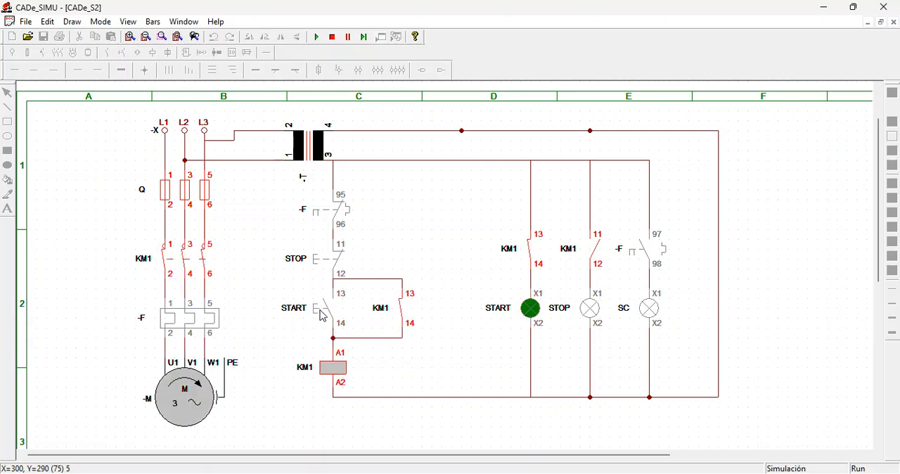
{"action": "left_click", "coordinate": [173, 320]}
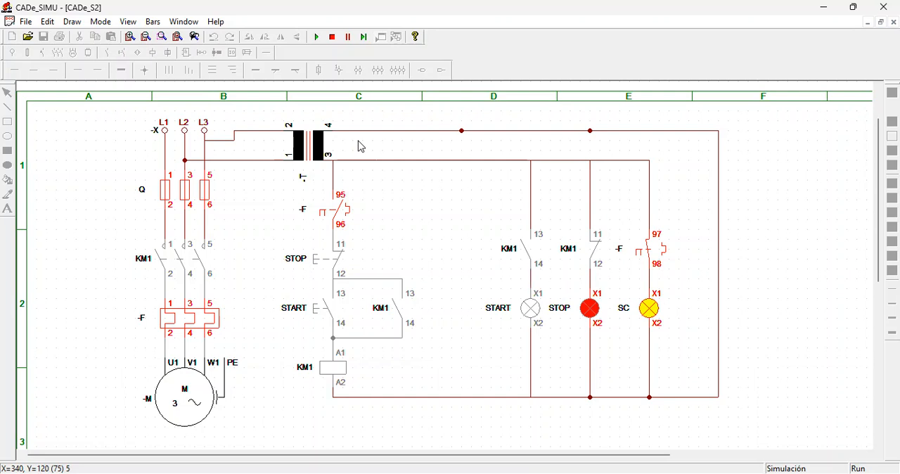
{"action": "left_click", "coordinate": [332, 37]}
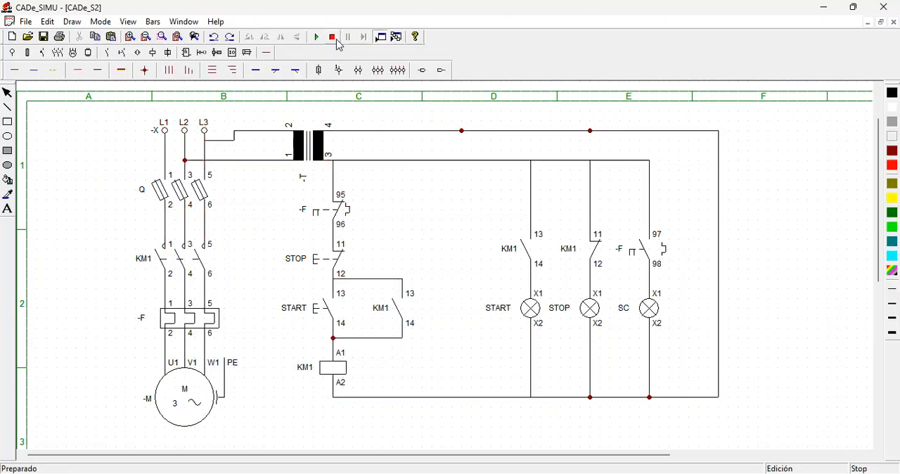